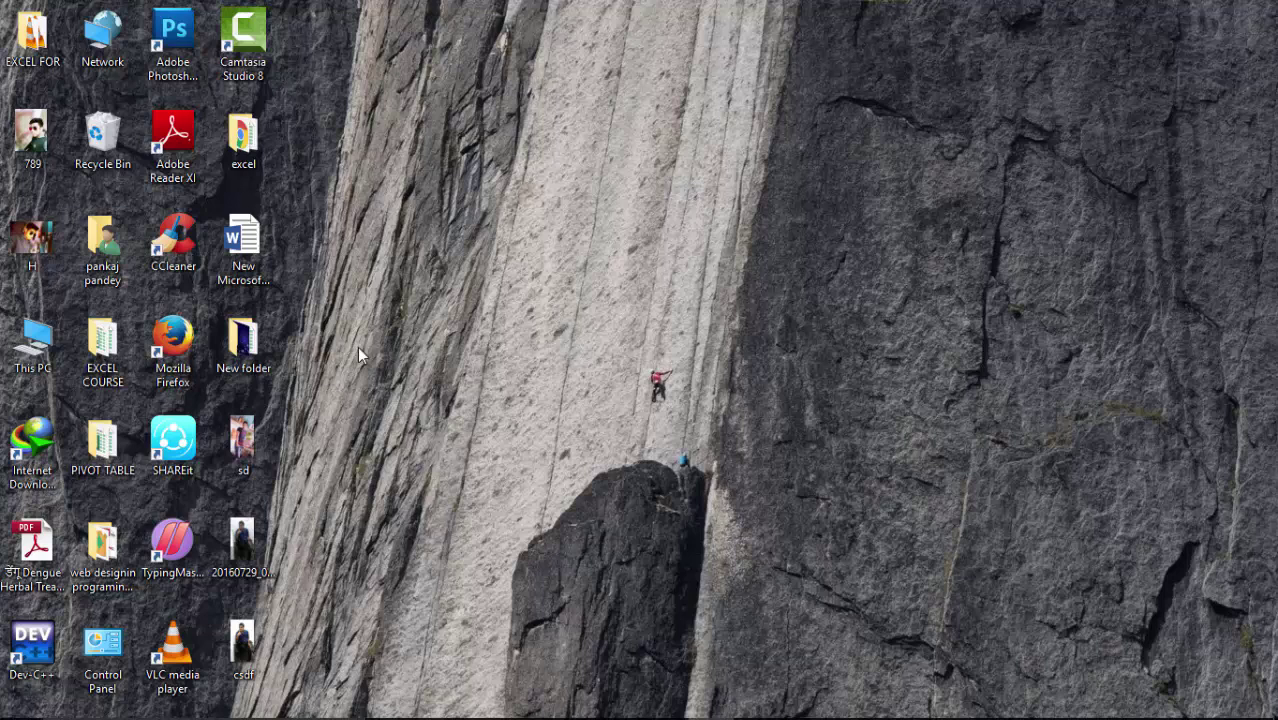
Create 'New Microsoft Word Document (2)' on the desktop with its default name and open it
{"action": "mouse_move", "coordinate": [450, 716]}
{"action": "right_click", "coordinate": [551, 220]}
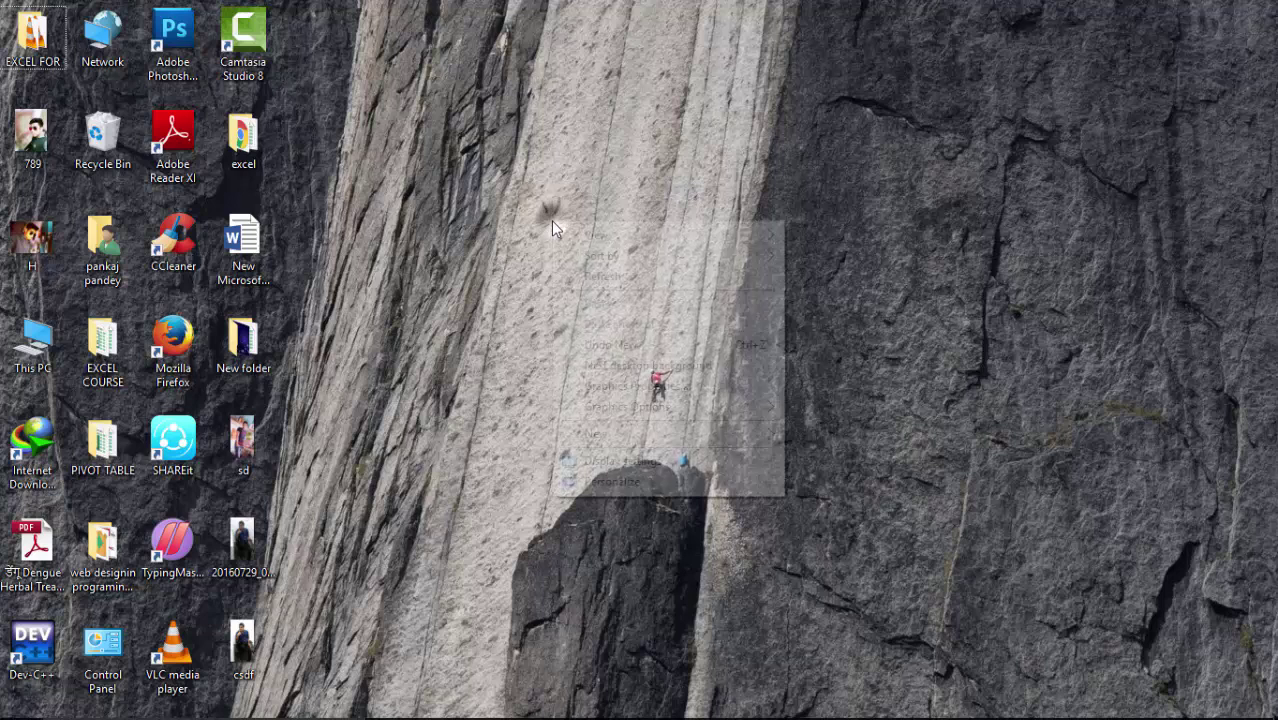
{"action": "left_click", "coordinate": [655, 433]}
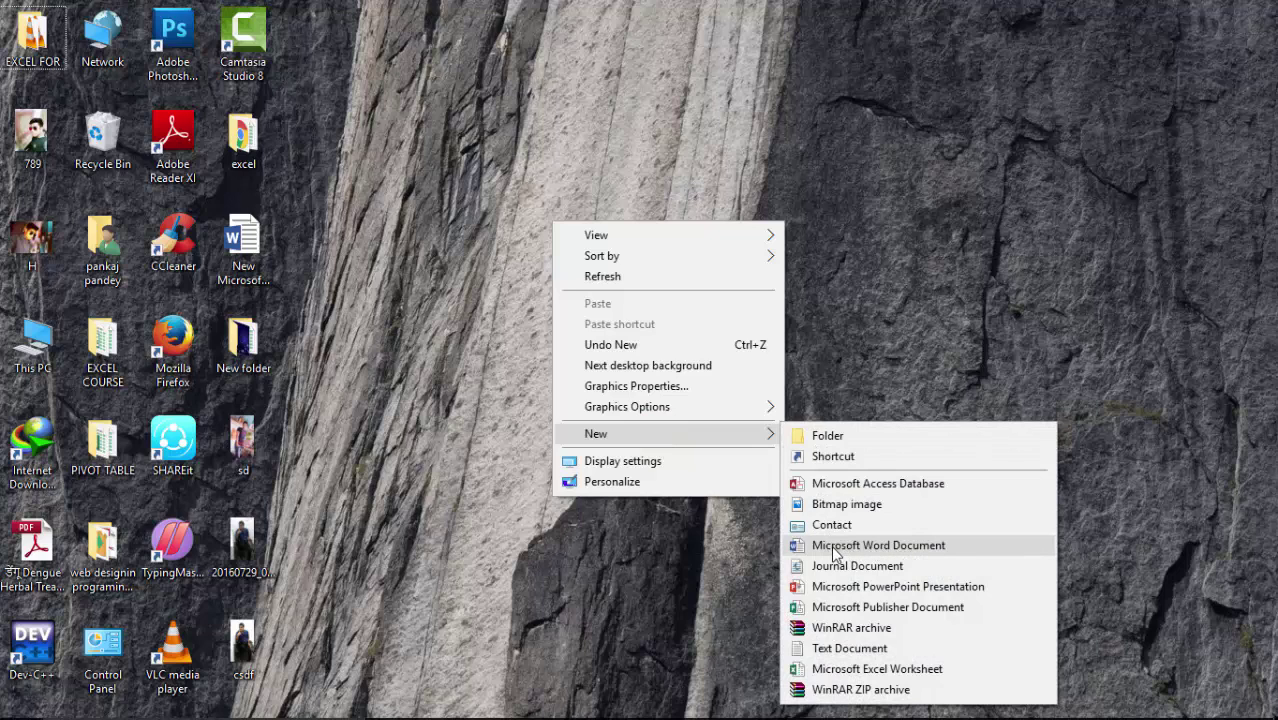
{"action": "left_click", "coordinate": [908, 545]}
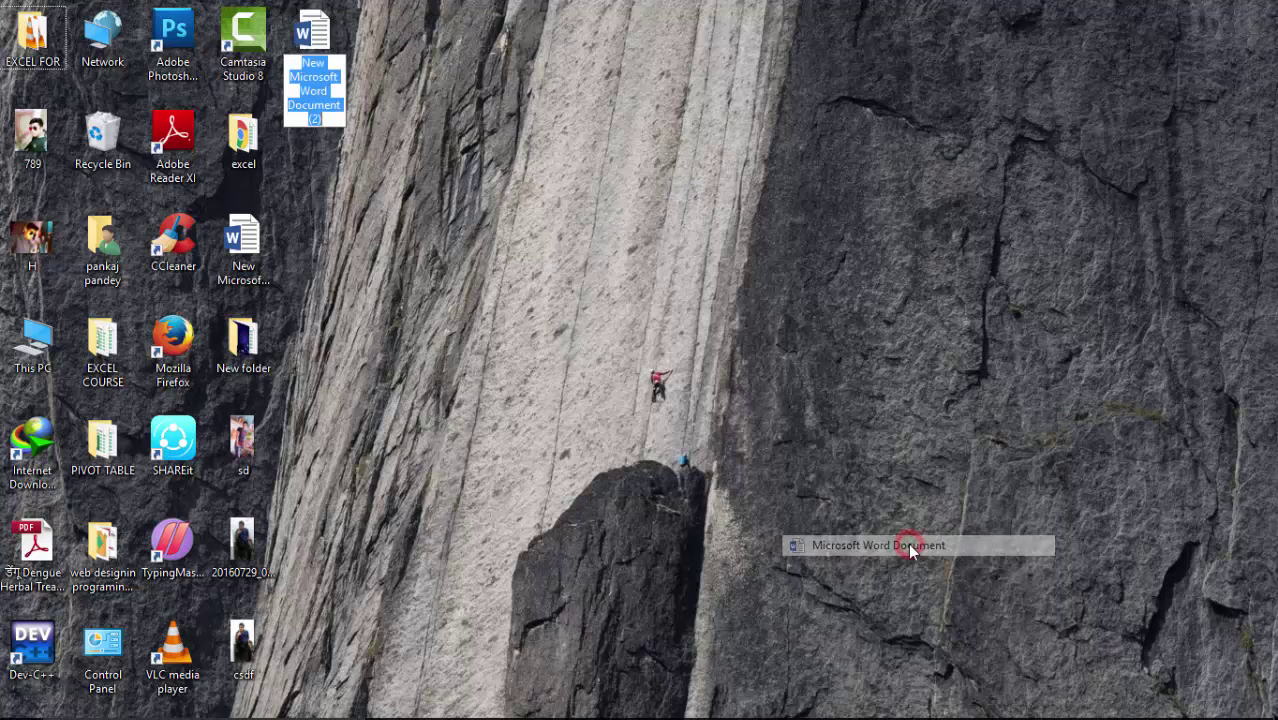
{"action": "left_click", "coordinate": [447, 89]}
{"action": "double_click", "coordinate": [331, 47]}
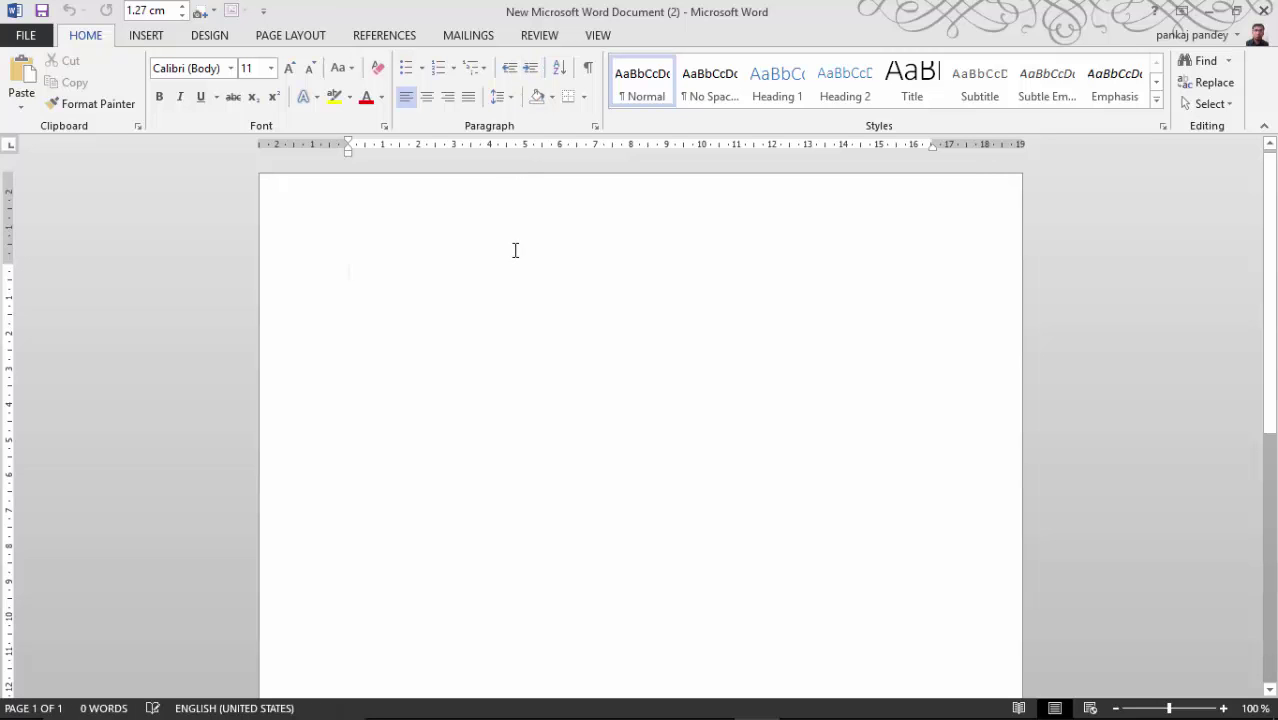
Paste the two-page CV text into the blank document and return to the top
{"action": "key", "text": "ctrl+v"}
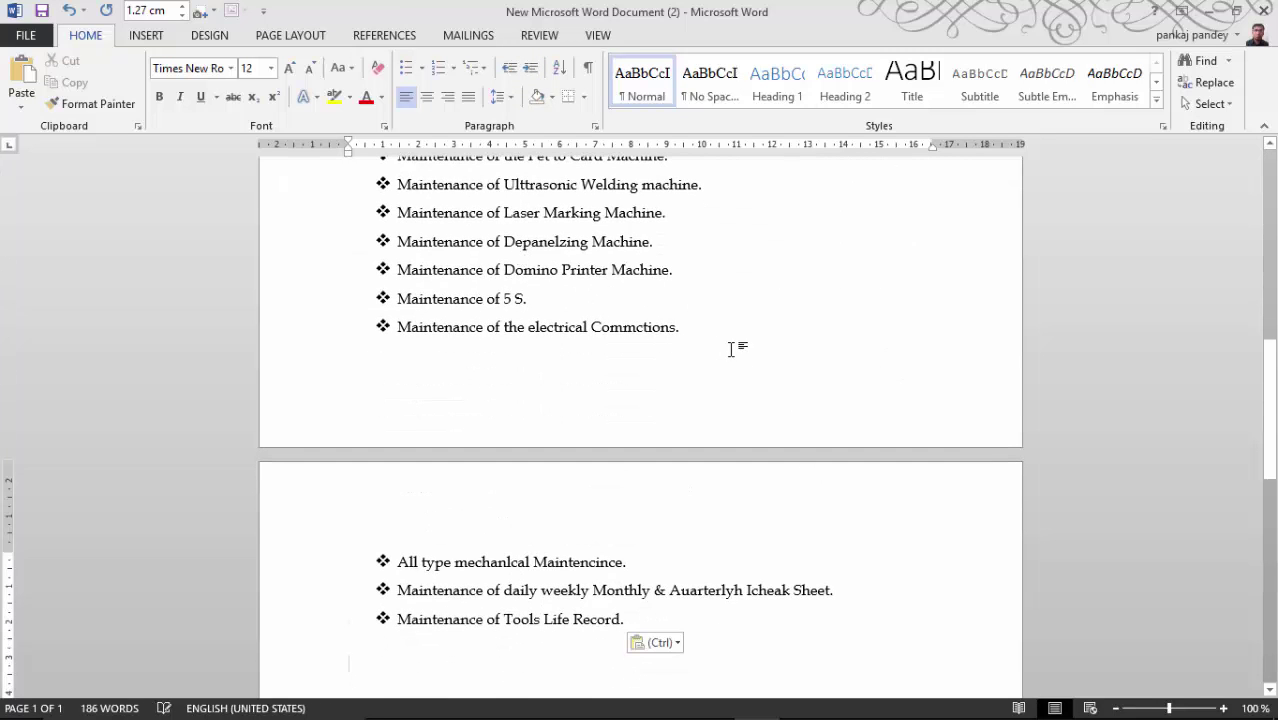
{"action": "key", "text": "ctrl+Home"}
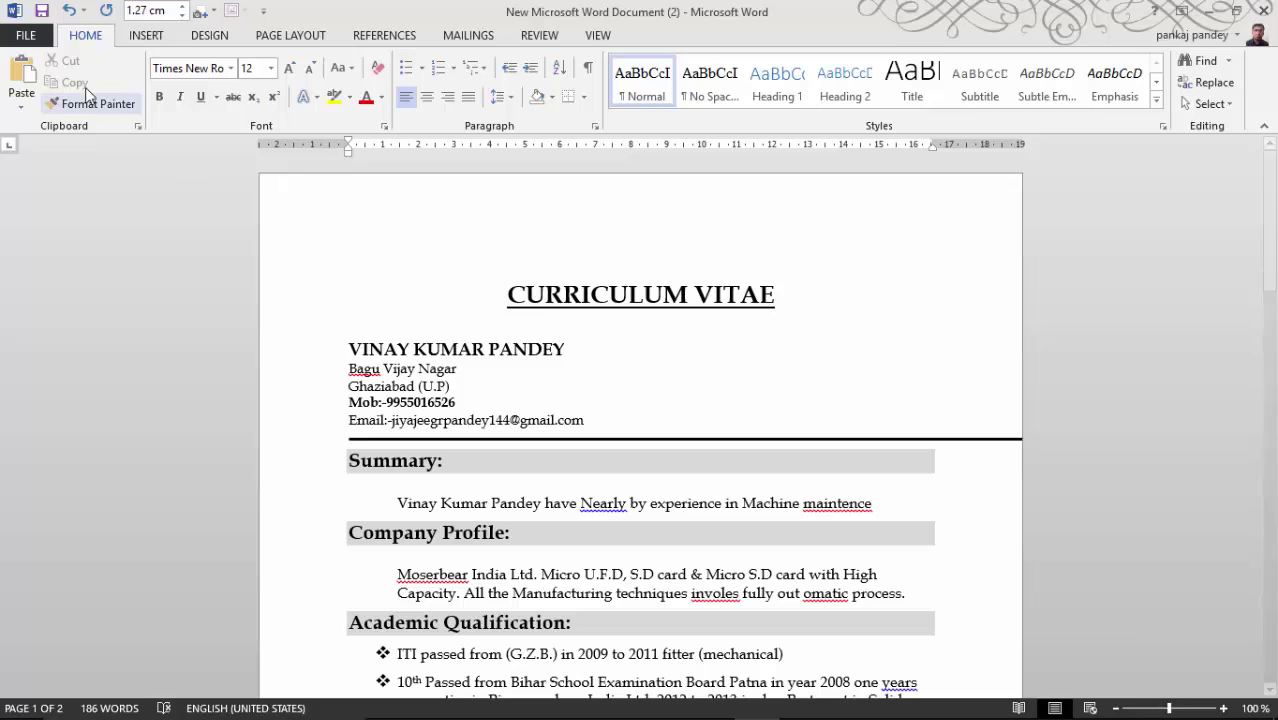
{"action": "left_click", "coordinate": [15, 109]}
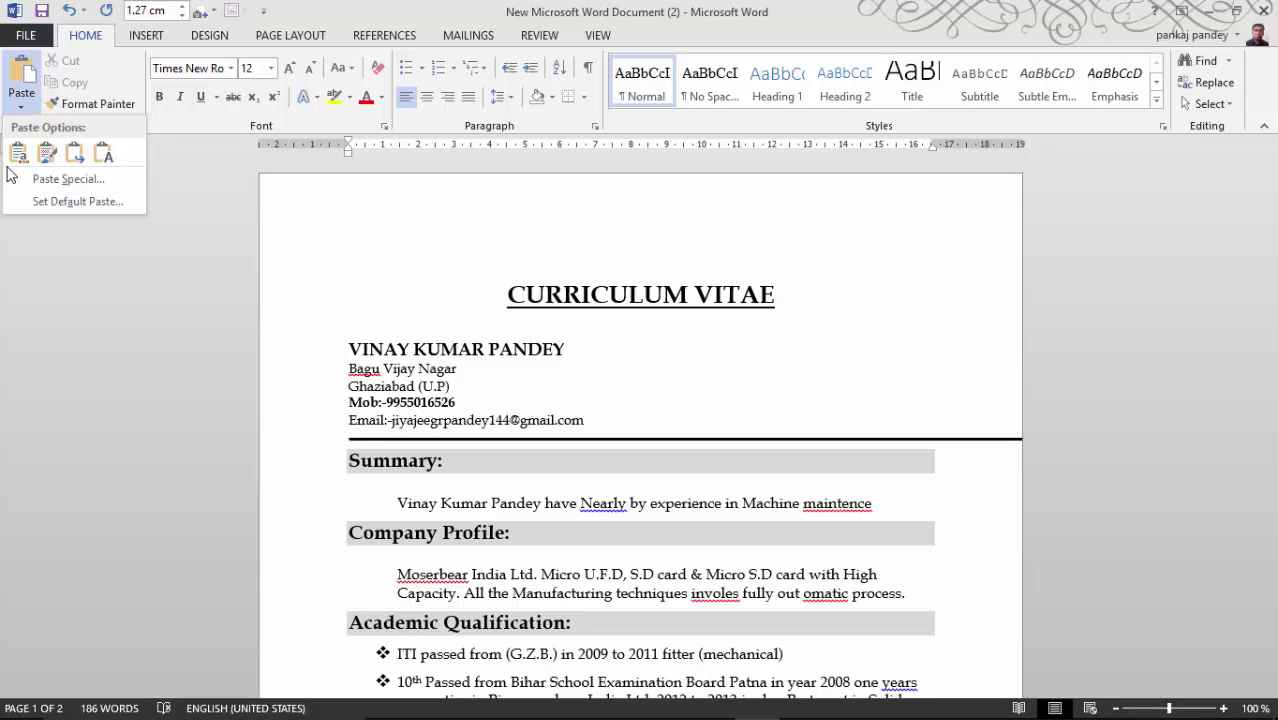
{"action": "left_click", "coordinate": [135, 282]}
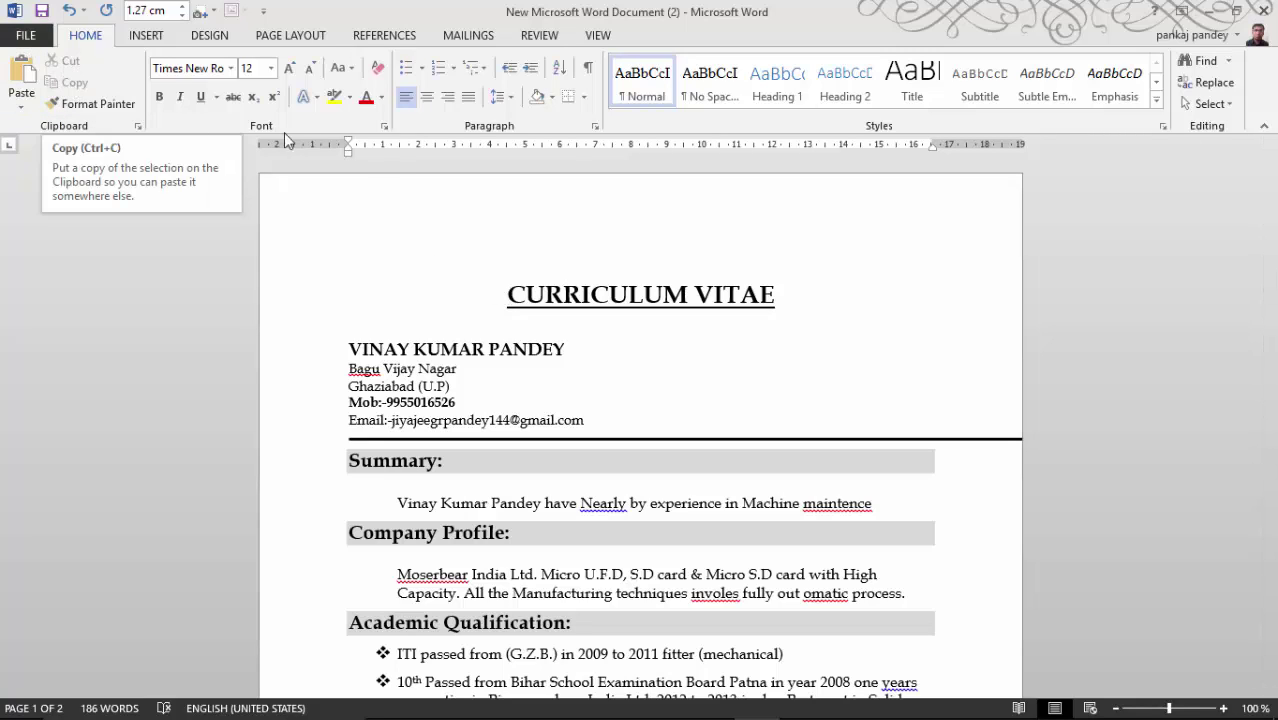
{"action": "left_click_drag", "start_coordinate": [502, 301], "coordinate": [790, 296]}
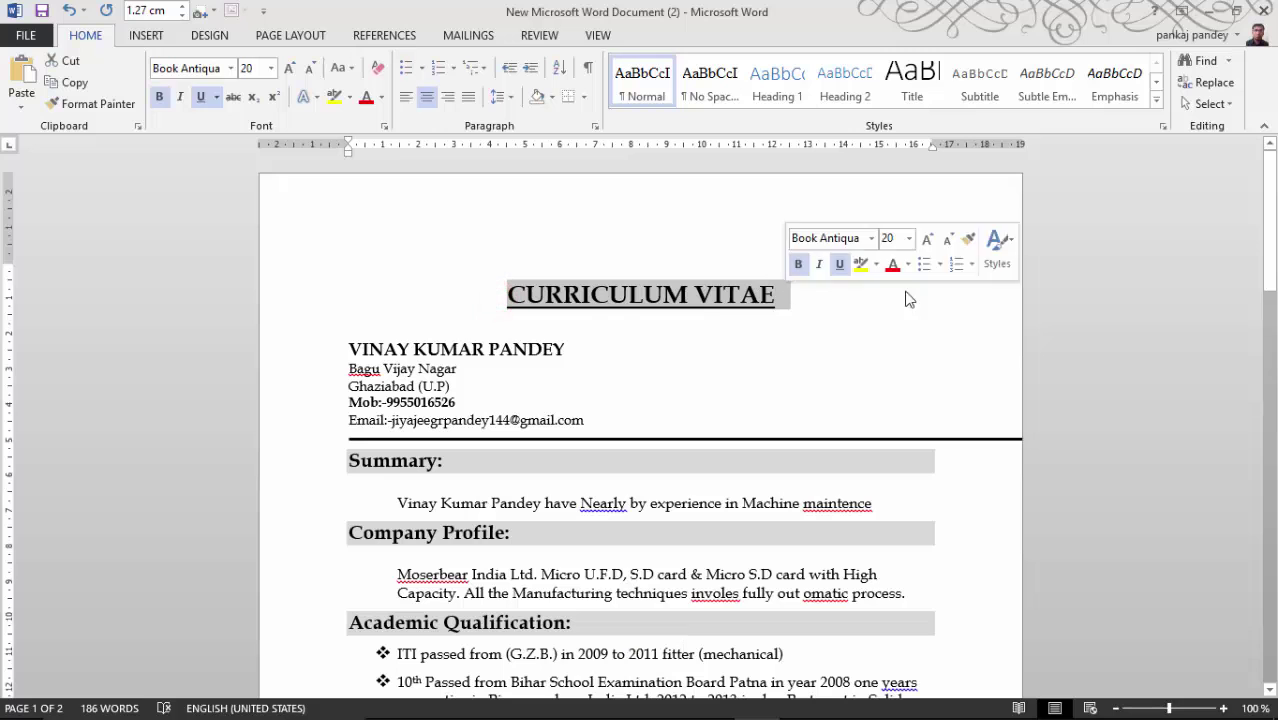
{"action": "mouse_move", "coordinate": [1270, 208]}
{"action": "left_mouse_down"}
{"action": "mouse_move", "coordinate": [1273, 458]}
{"action": "mouse_move", "coordinate": [1272, 447]}
{"action": "left_mouse_up"}
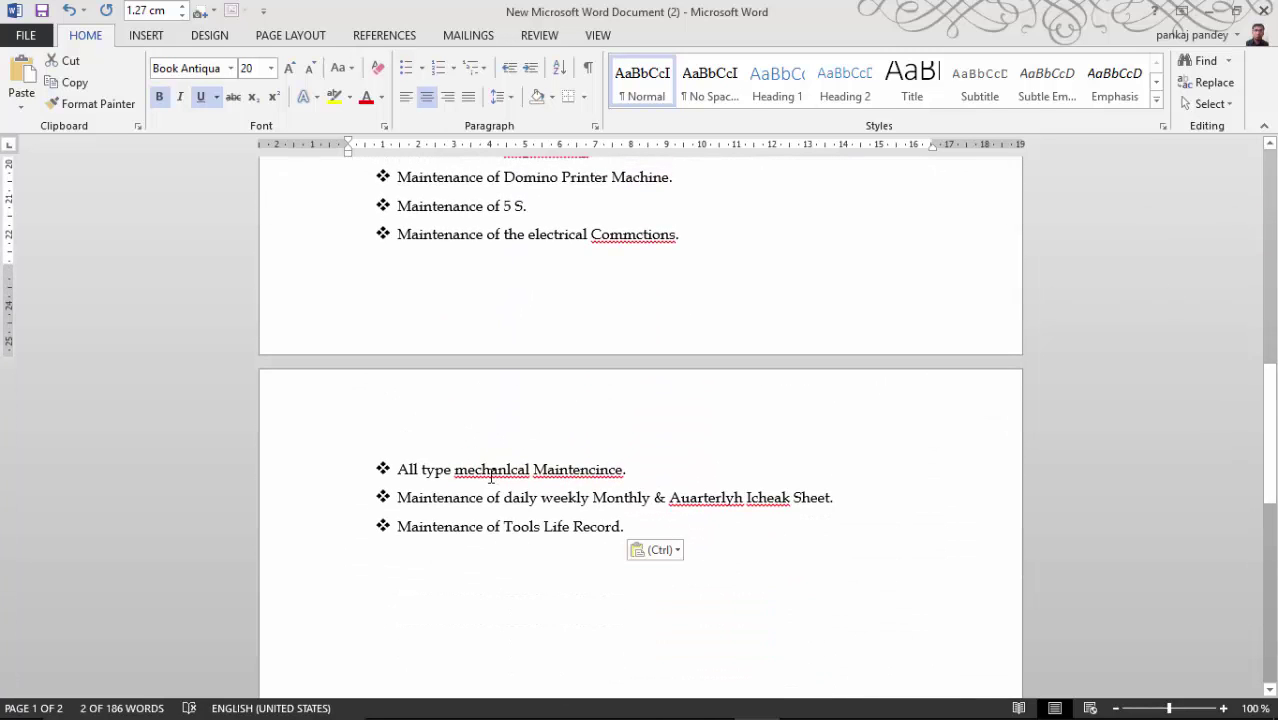
{"action": "scroll", "coordinate": [762, 377], "scroll_direction": "up", "scroll_amount": 5}
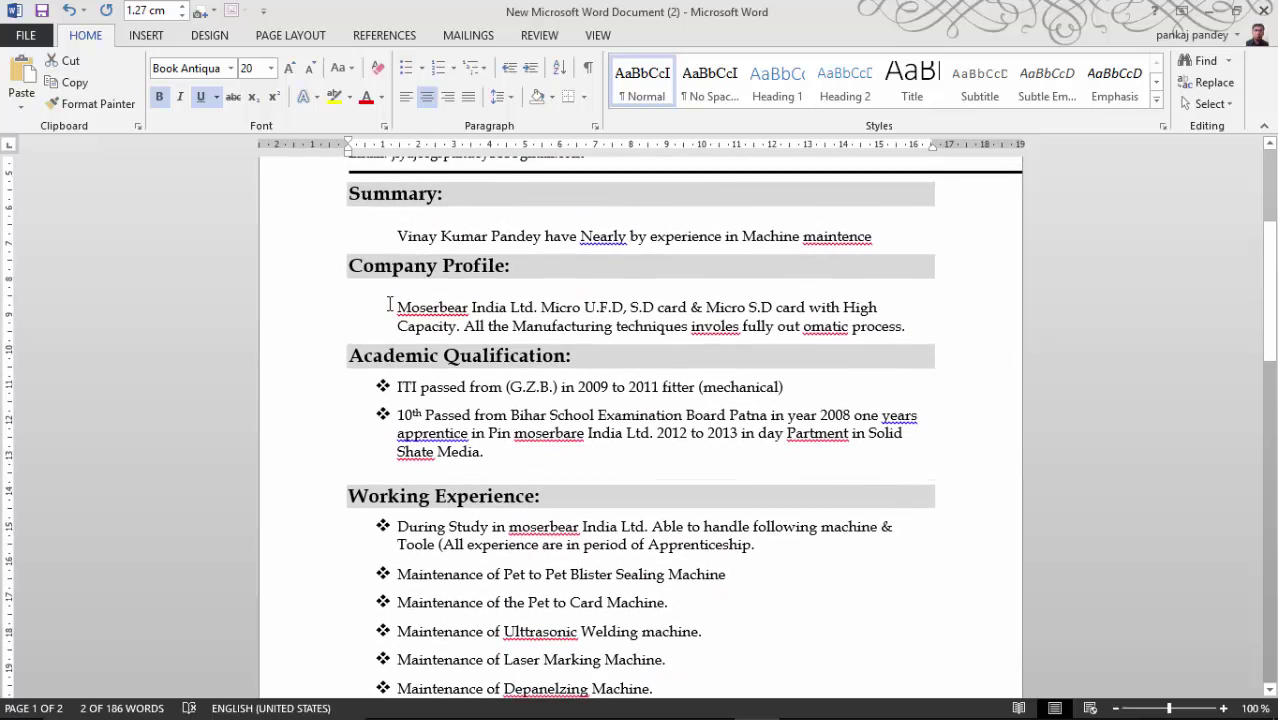
Copy the Company Profile paragraph and paste it on a new line after the last maintenance bullet
{"action": "left_click_drag", "start_coordinate": [392, 306], "coordinate": [905, 323]}
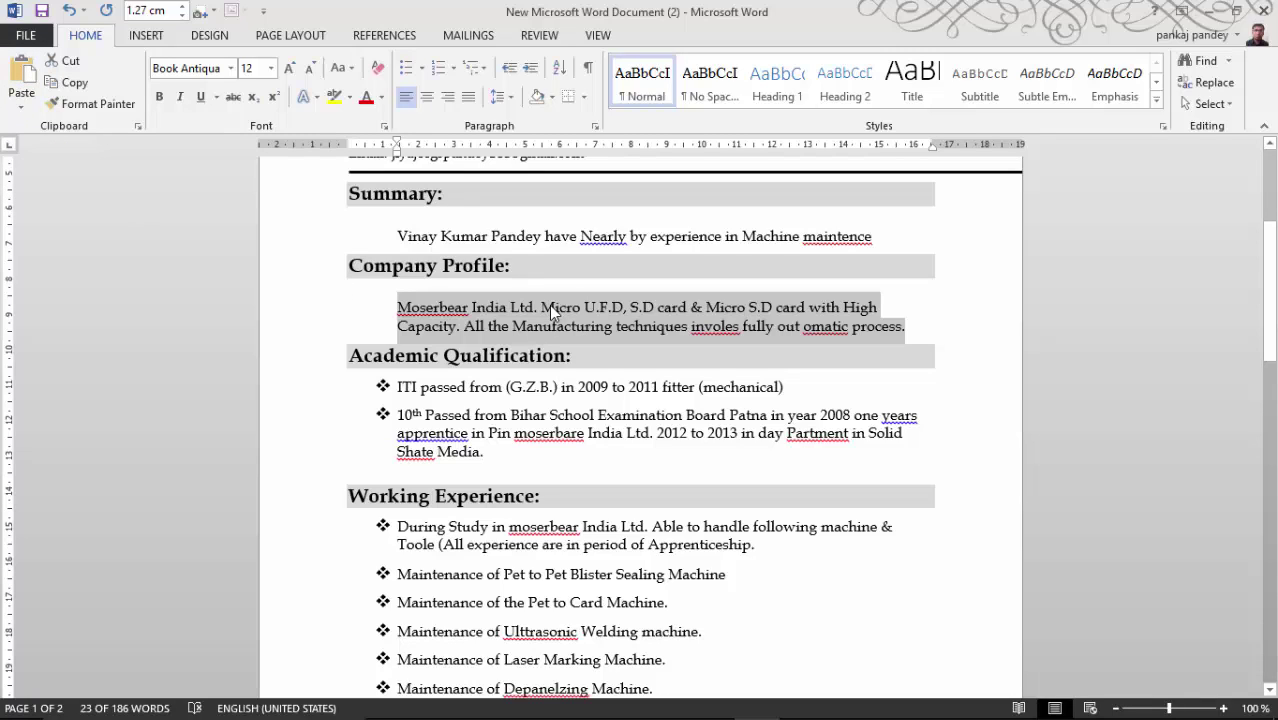
{"action": "left_click", "coordinate": [85, 88]}
{"action": "left_click_drag", "start_coordinate": [1268, 262], "coordinate": [1274, 486]}
{"action": "left_click", "coordinate": [453, 368]}
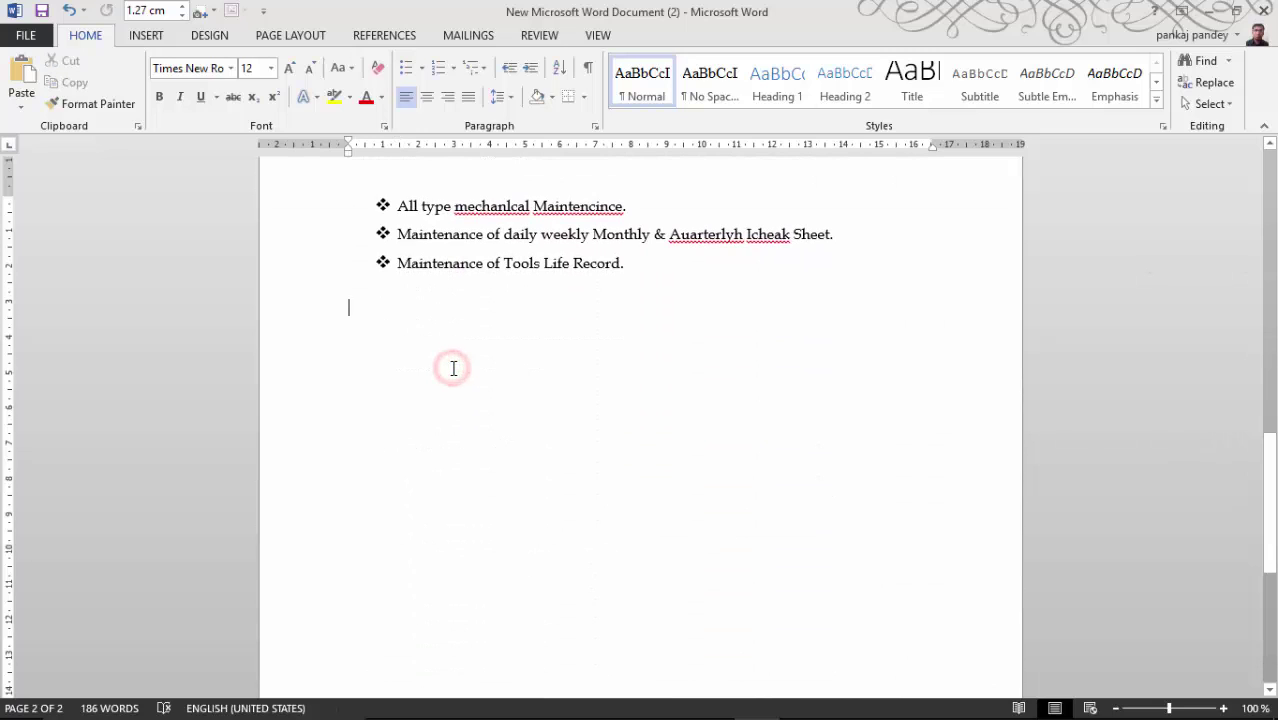
{"action": "key", "text": "Return"}
{"action": "left_click", "coordinate": [18, 72]}
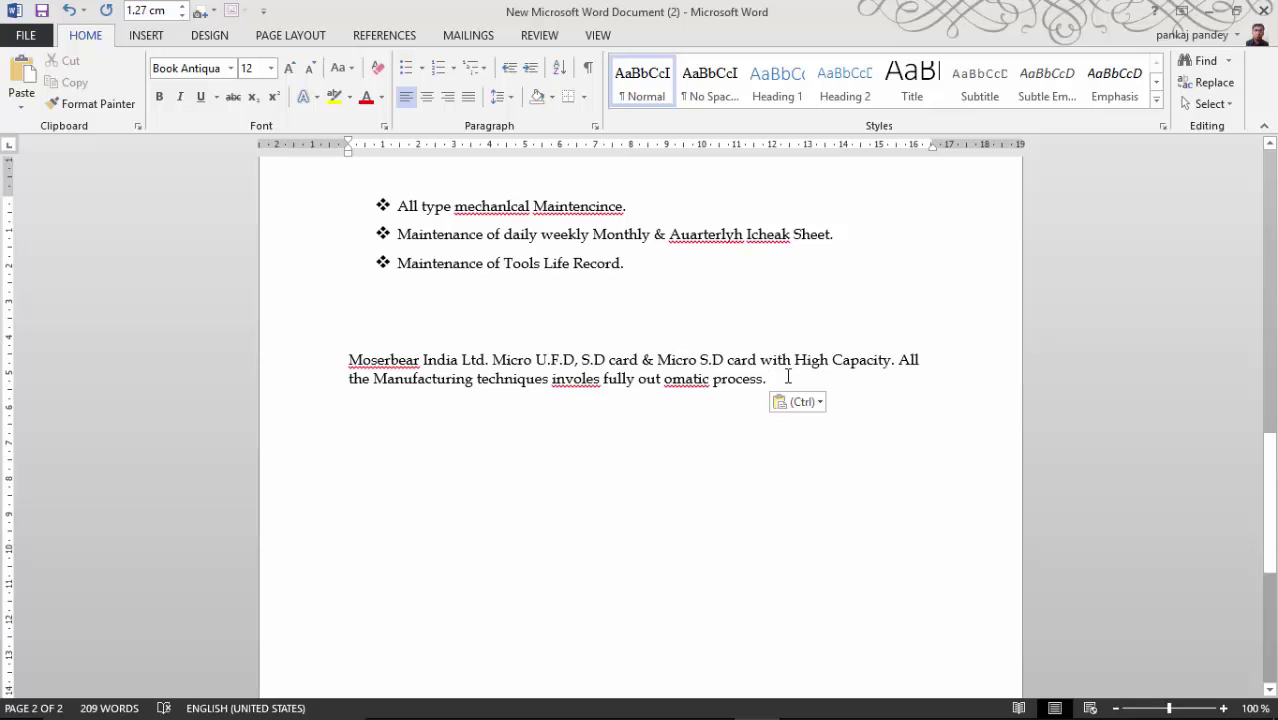
{"action": "left_click_drag", "start_coordinate": [1268, 510], "coordinate": [1275, 262]}
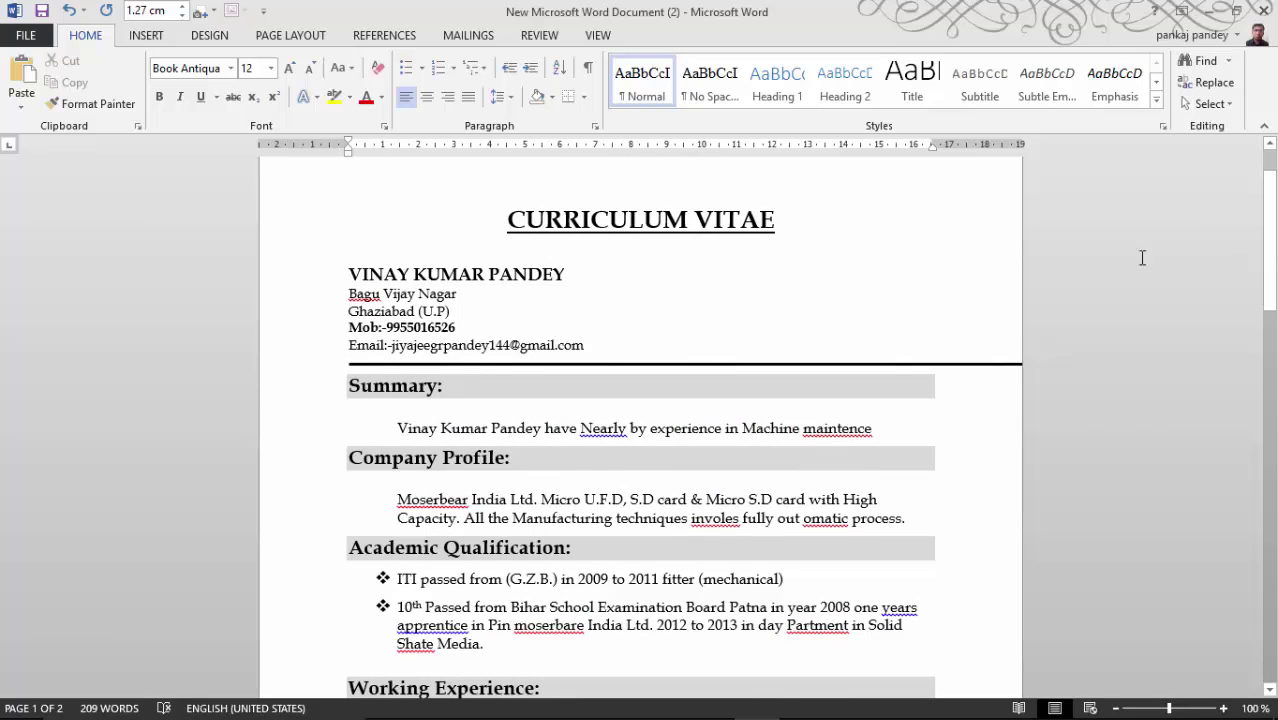
Cut the Company Profile heading and paragraph from under Summary and paste them after the copied paragraph
{"action": "left_click_drag", "start_coordinate": [349, 457], "coordinate": [904, 528]}
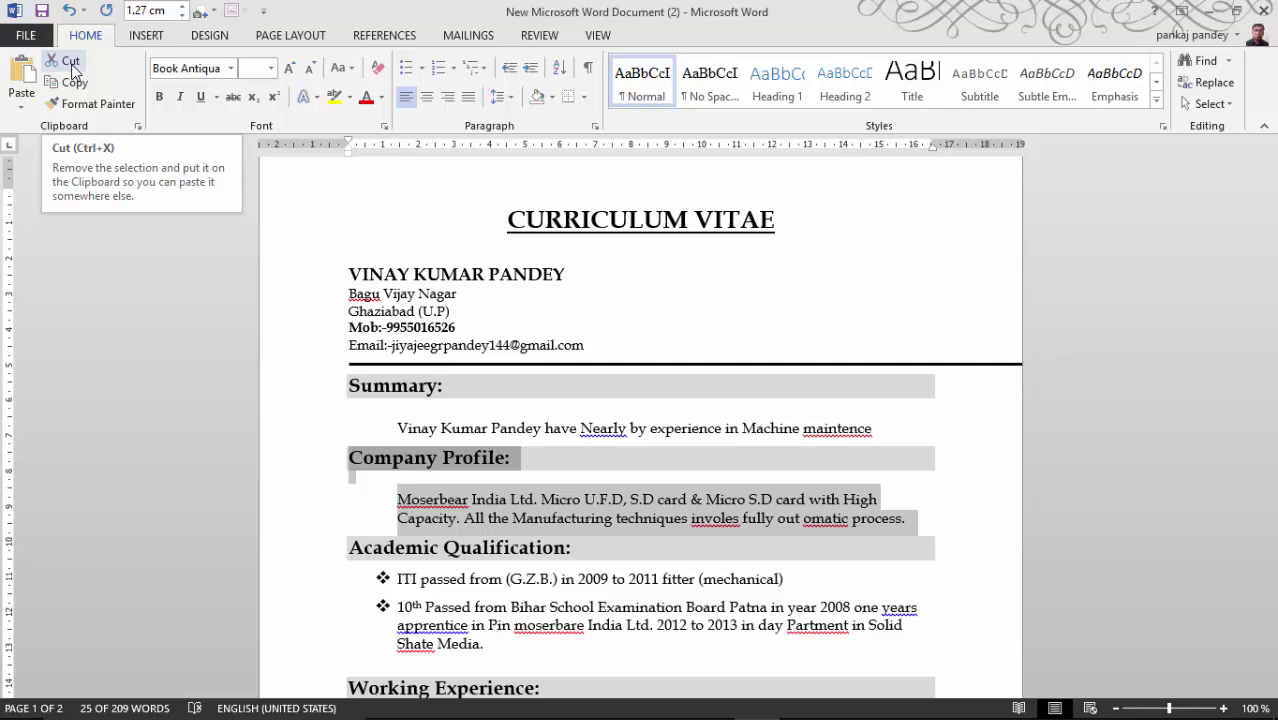
{"action": "left_click", "coordinate": [71, 64]}
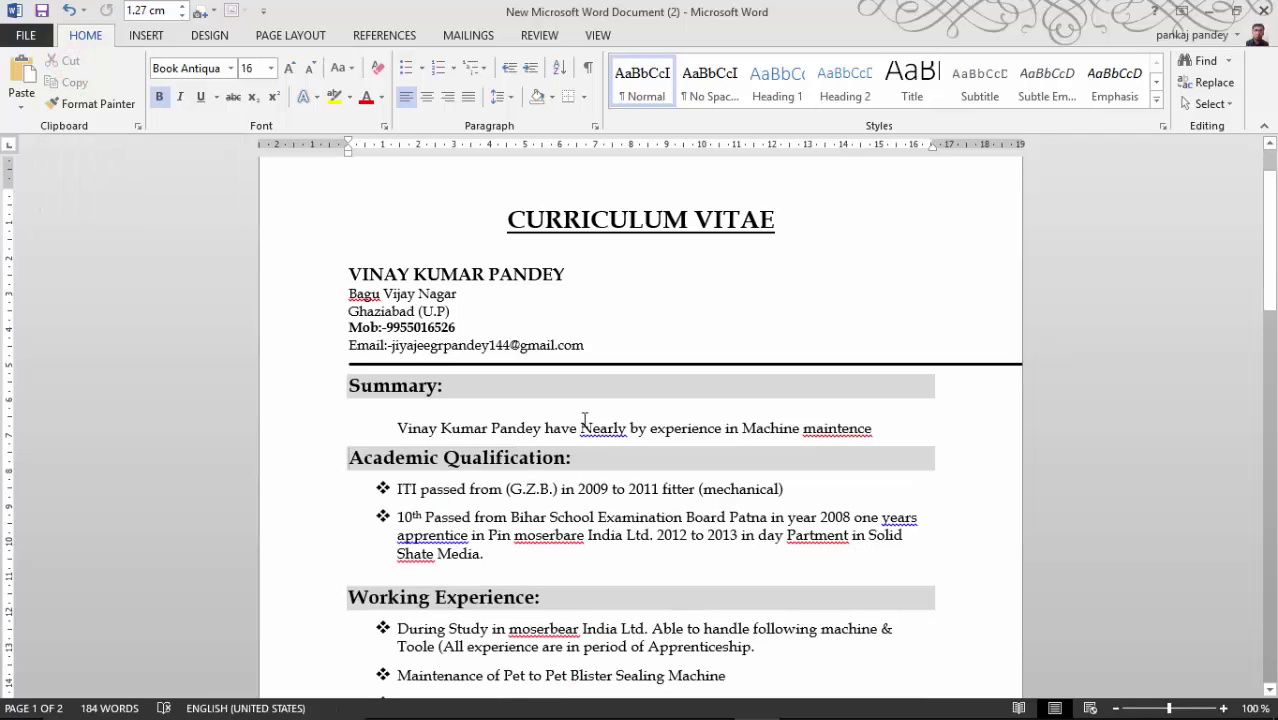
{"action": "left_click_drag", "start_coordinate": [1273, 230], "coordinate": [1273, 495]}
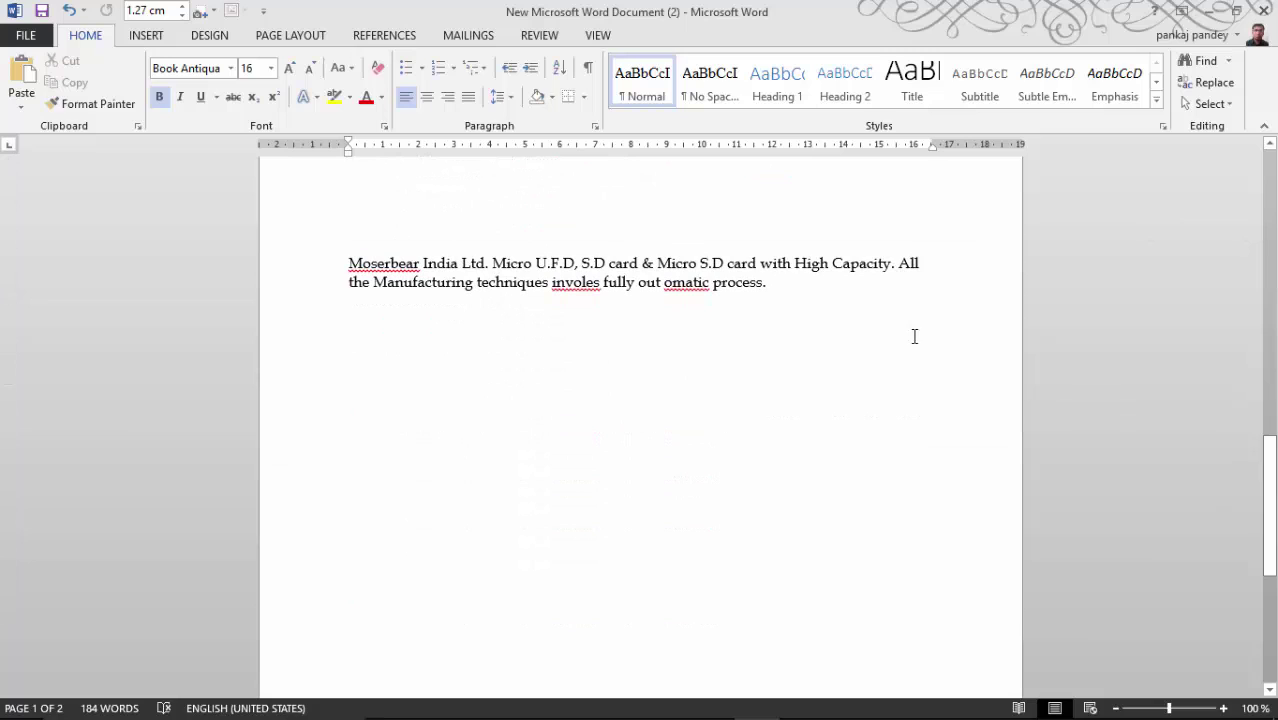
{"action": "left_click", "coordinate": [784, 287]}
{"action": "key", "text": "Return"}
{"action": "key", "text": "Return"}
{"action": "key", "text": "Return"}
{"action": "key", "text": "Return"}
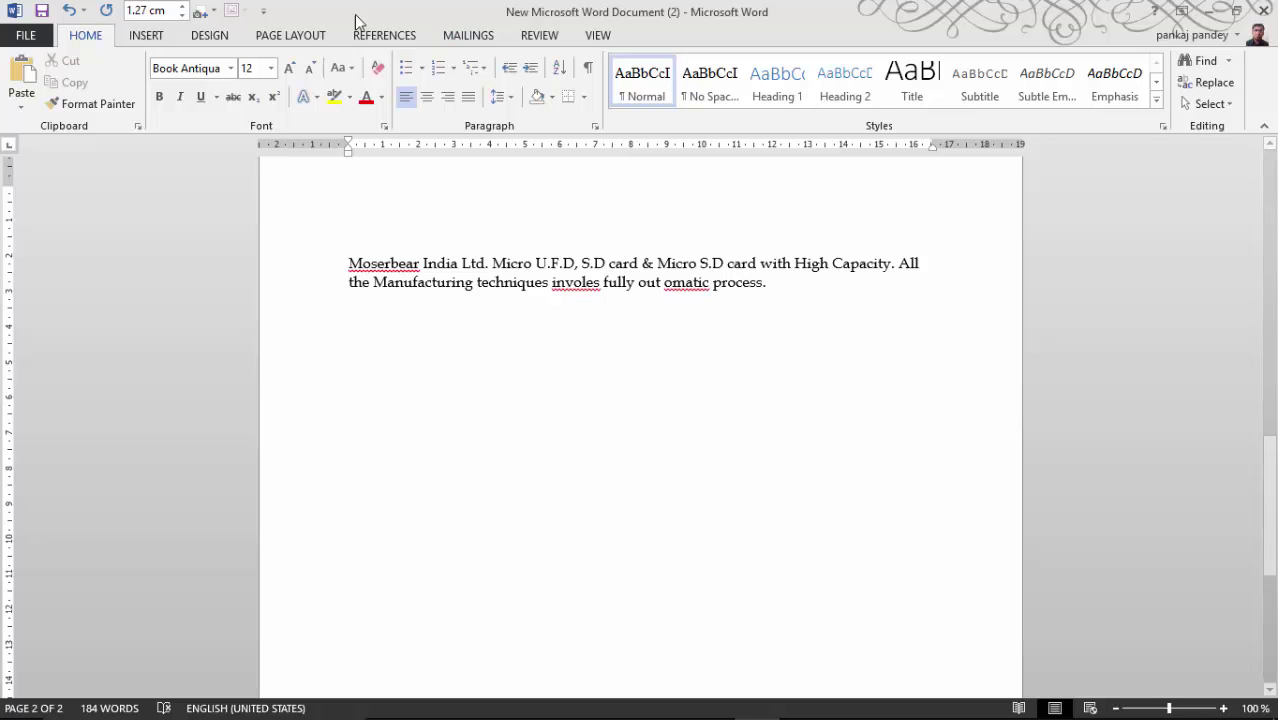
{"action": "left_click", "coordinate": [25, 106]}
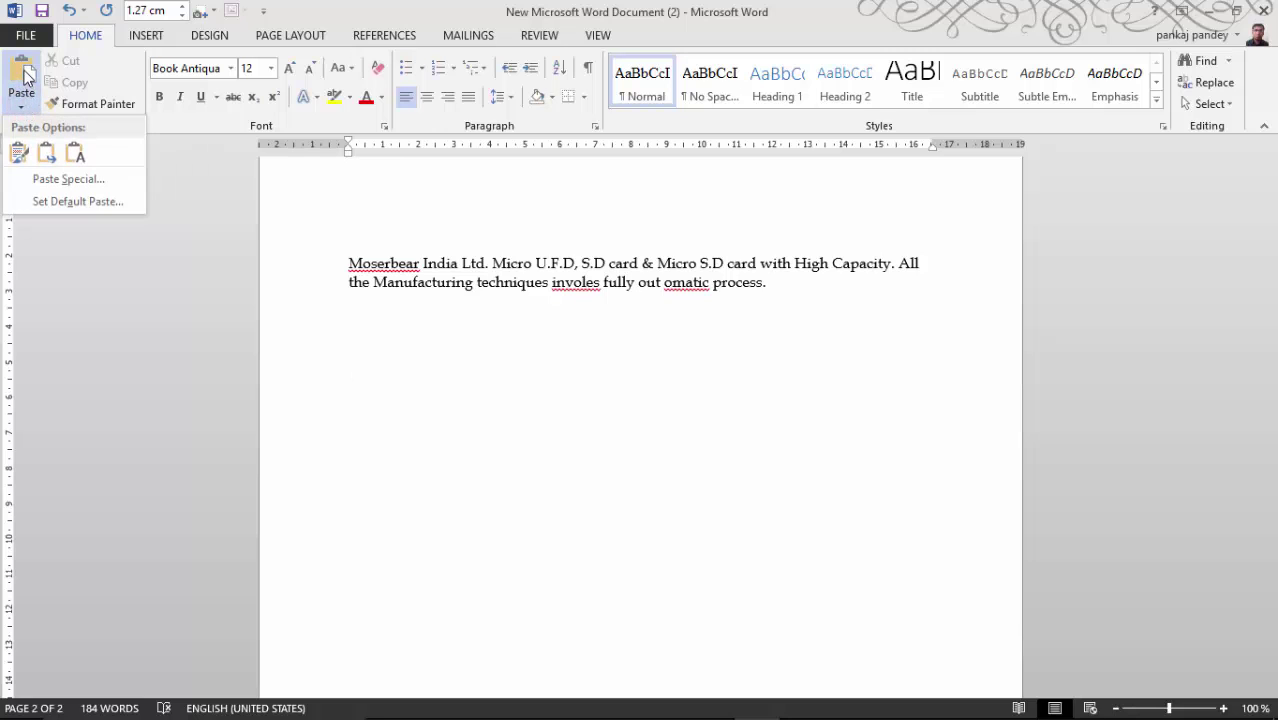
{"action": "left_click", "coordinate": [27, 76]}
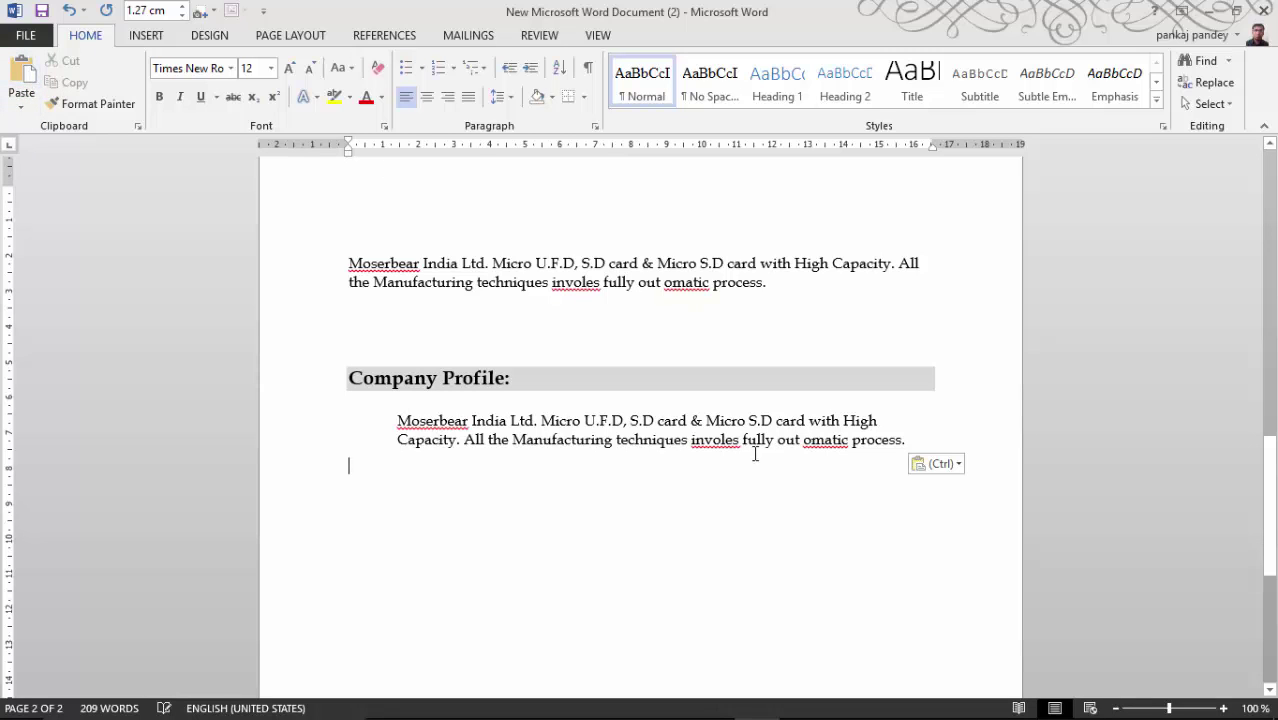
Select the pasted Company Profile heading and paragraph
{"action": "left_click", "coordinate": [760, 467]}
{"action": "left_click_drag", "start_coordinate": [922, 441], "coordinate": [501, 372]}
{"action": "left_click_drag", "start_coordinate": [397, 365], "coordinate": [400, 383]}
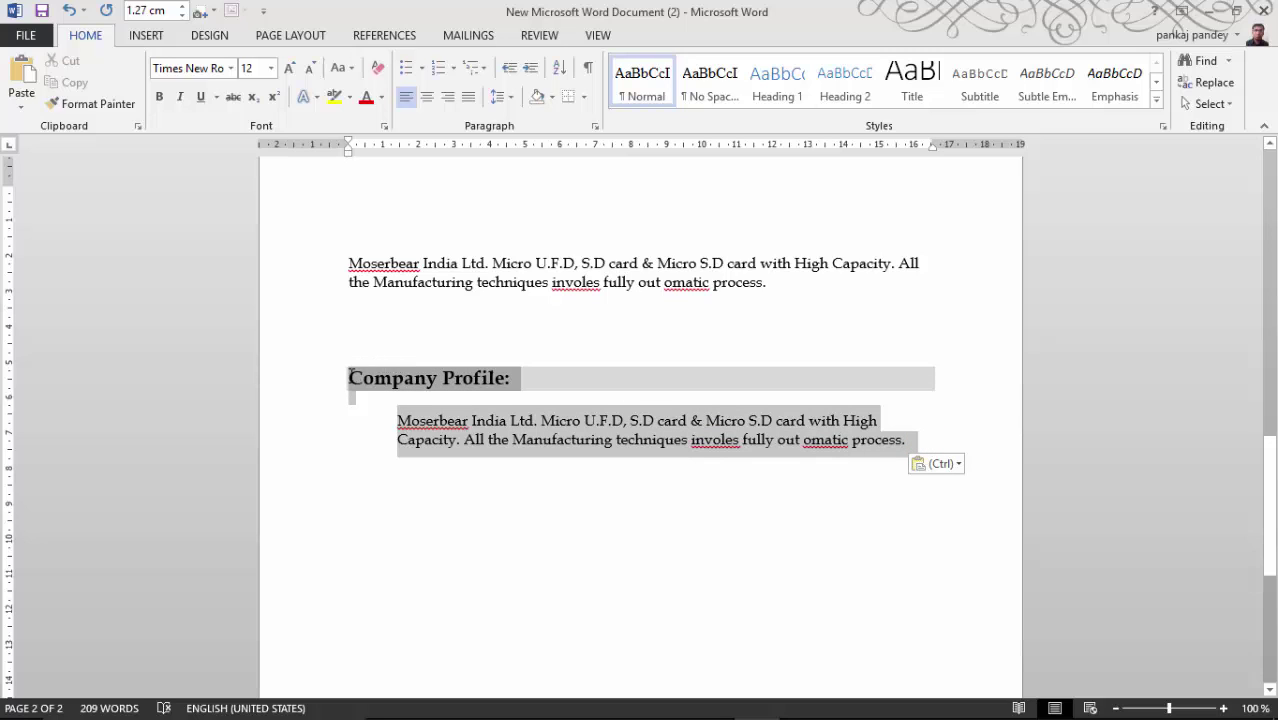
Copy the selected Company Profile block and paste it, keeping formatting, above the first paragraph
{"action": "right_click", "coordinate": [428, 381]}
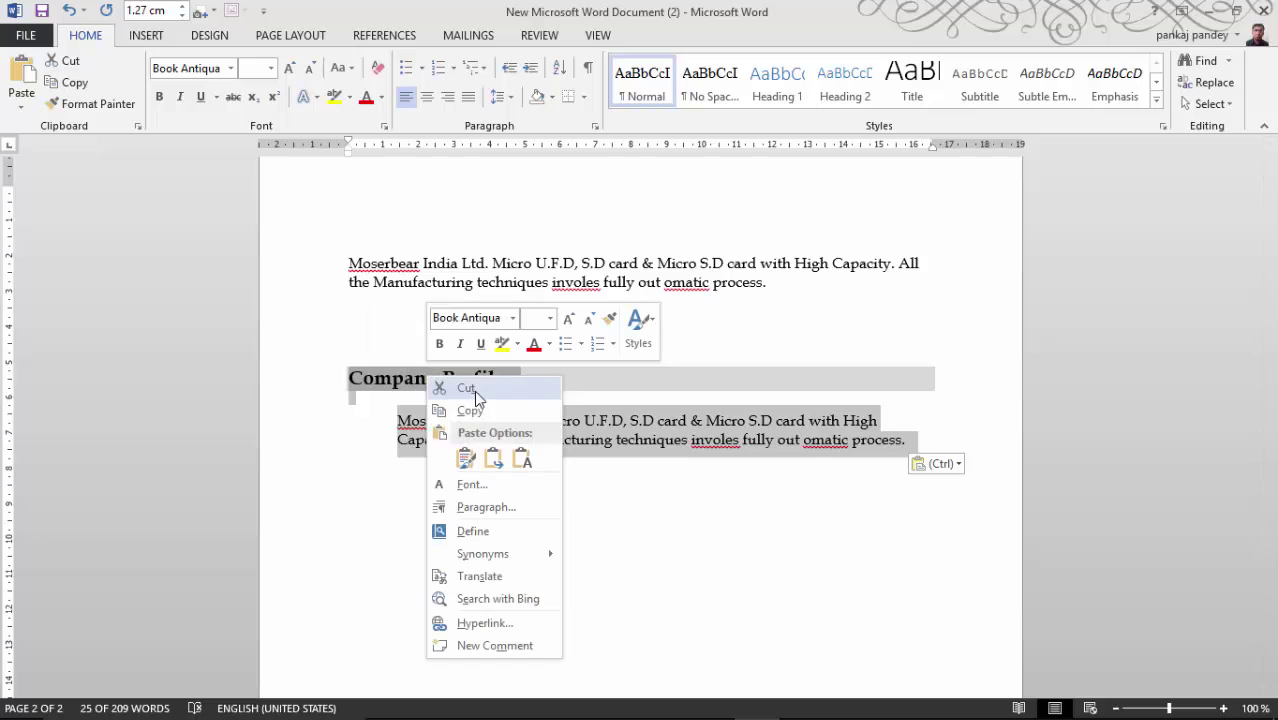
{"action": "left_click", "coordinate": [481, 411]}
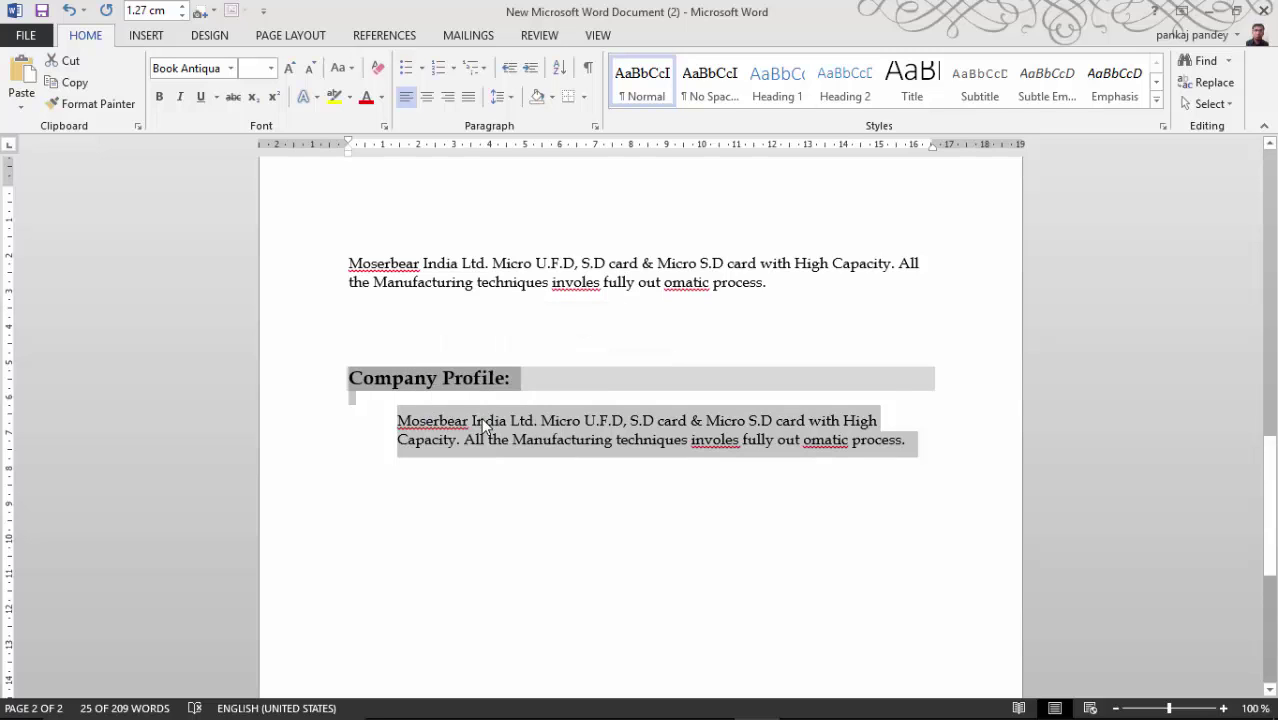
{"action": "left_click", "coordinate": [416, 536]}
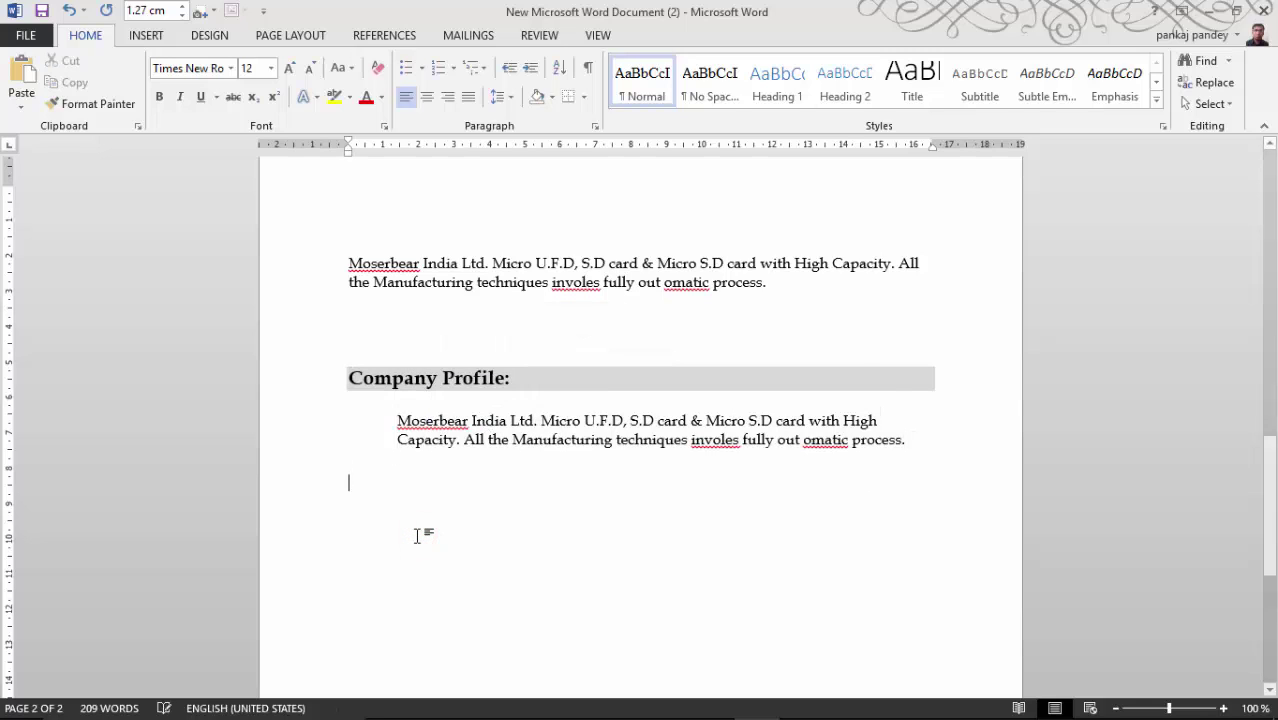
{"action": "key", "text": "Return"}
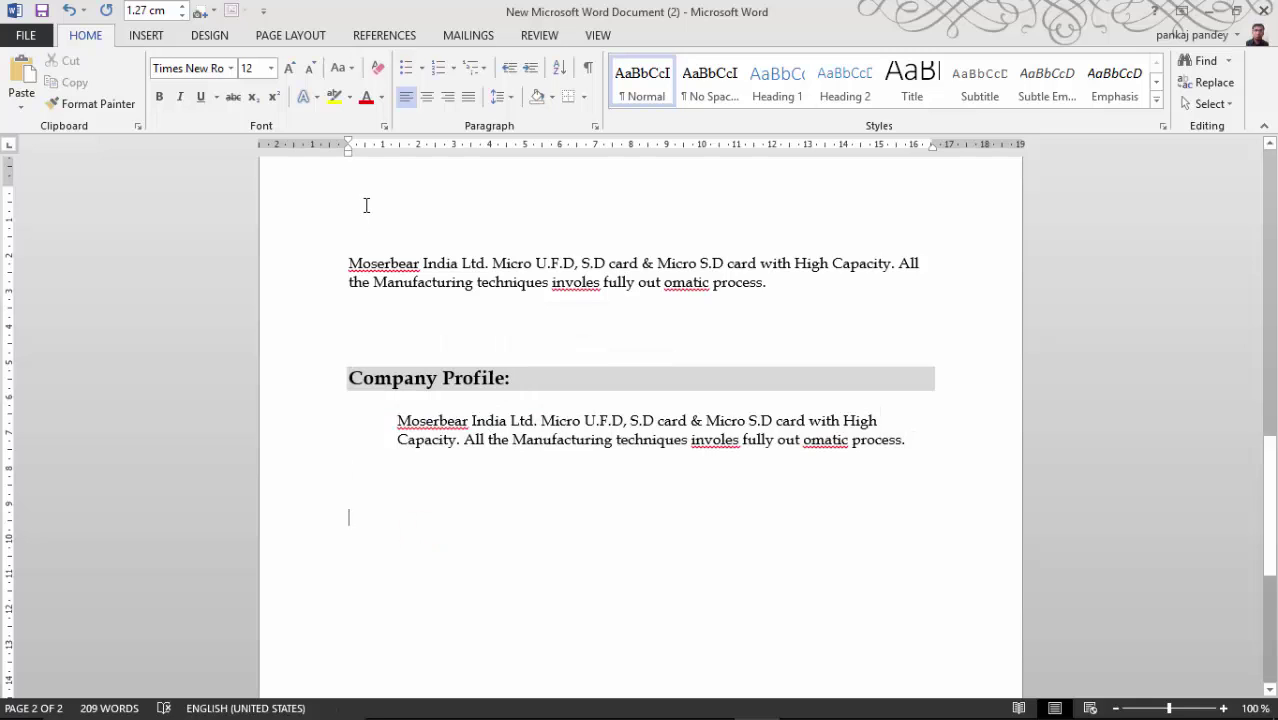
{"action": "left_click", "coordinate": [358, 206]}
{"action": "right_click", "coordinate": [350, 212]}
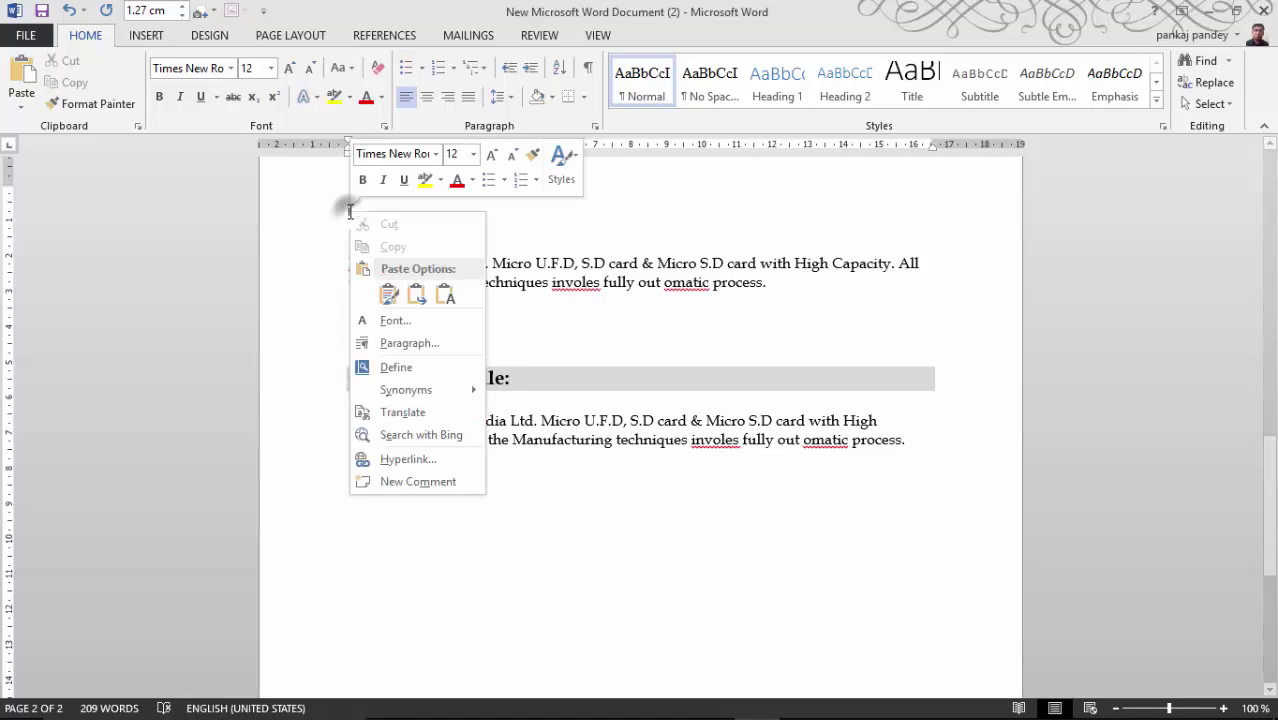
{"action": "left_click", "coordinate": [390, 300]}
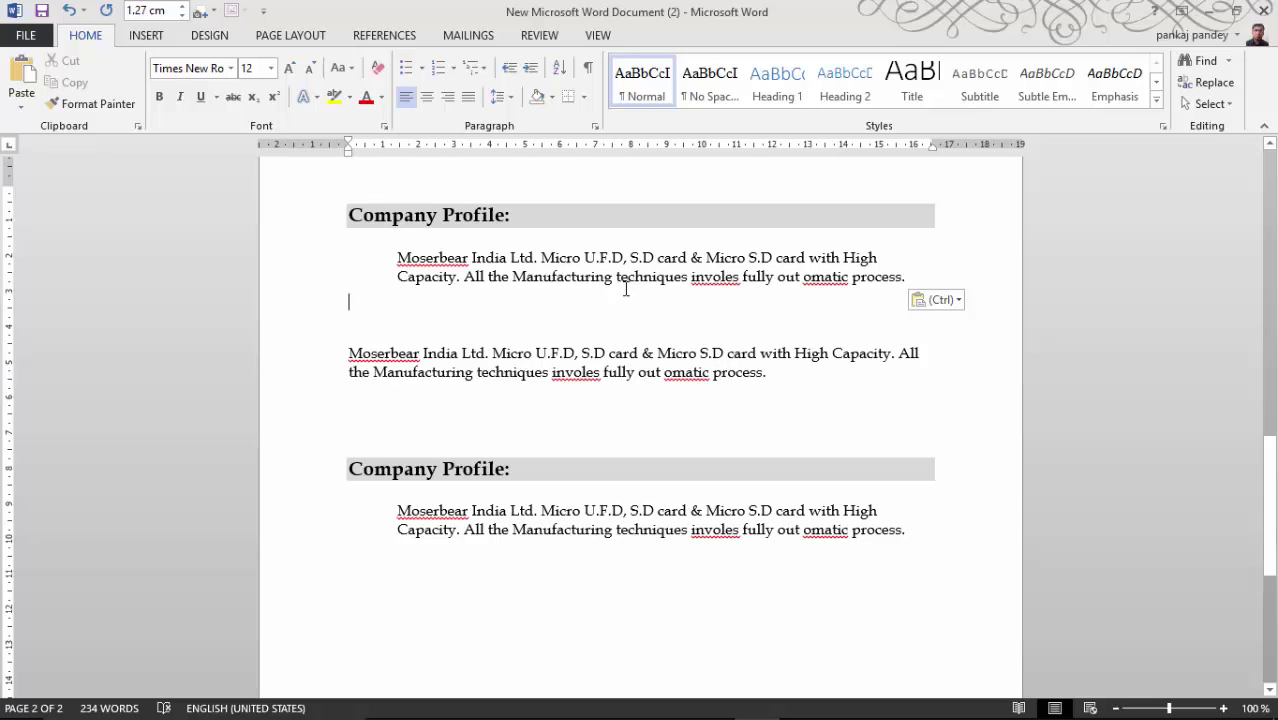
Select the lower Company Profile heading and paragraph and cut them
{"action": "left_click", "coordinate": [916, 539]}
{"action": "left_click_drag", "start_coordinate": [914, 538], "coordinate": [398, 477]}
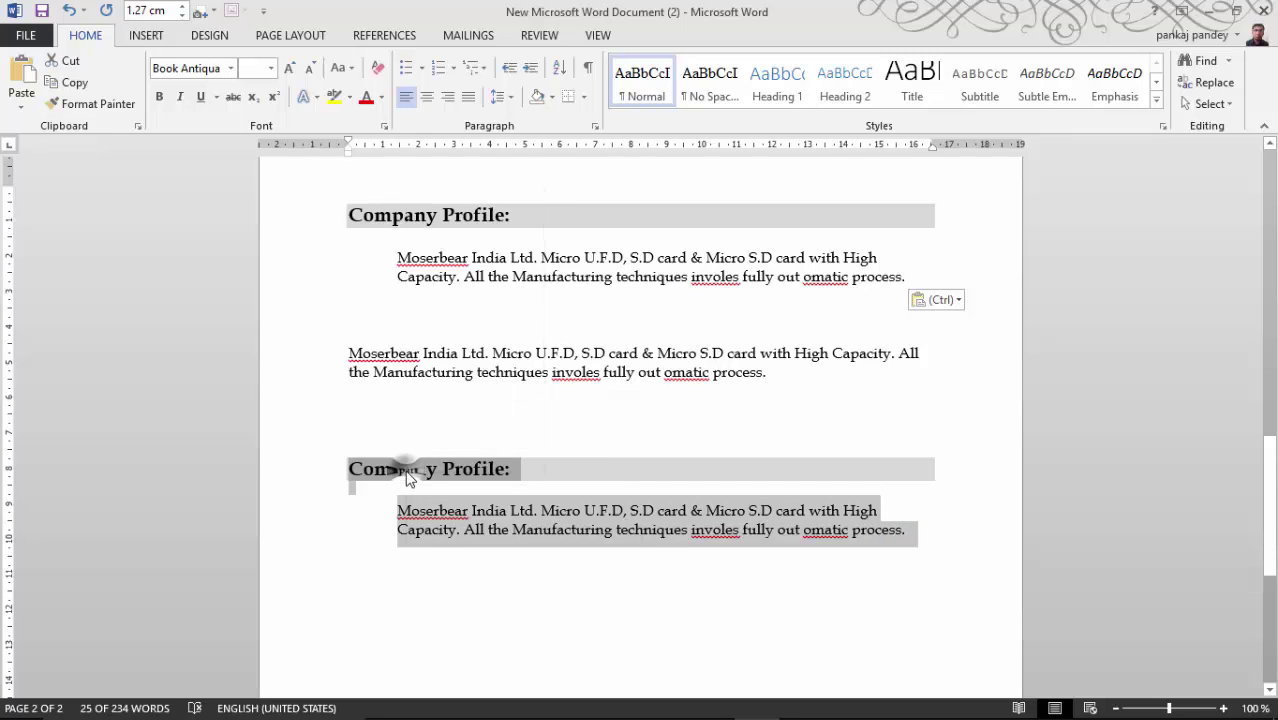
{"action": "right_click", "coordinate": [427, 471]}
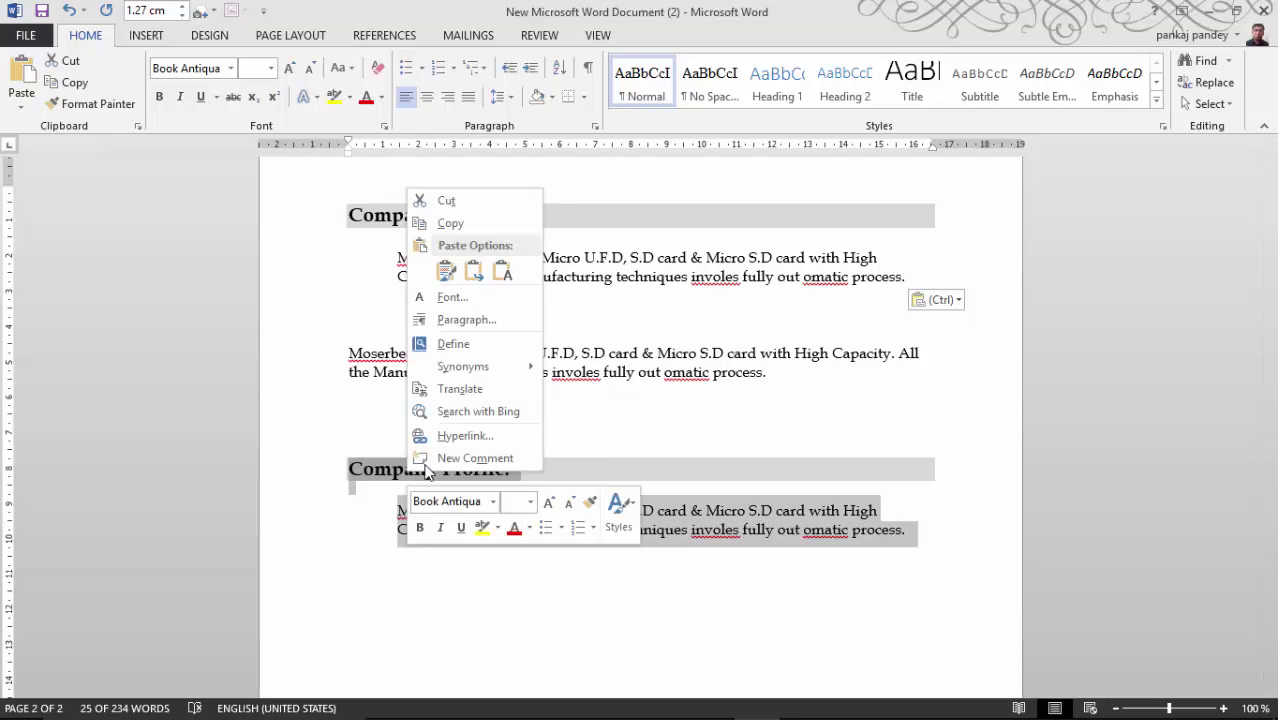
{"action": "left_click", "coordinate": [448, 203]}
Paste the Company Profile block on a new line directly below the Summary text
{"action": "scroll", "coordinate": [1268, 520], "scroll_direction": "up", "scroll_amount": 10}
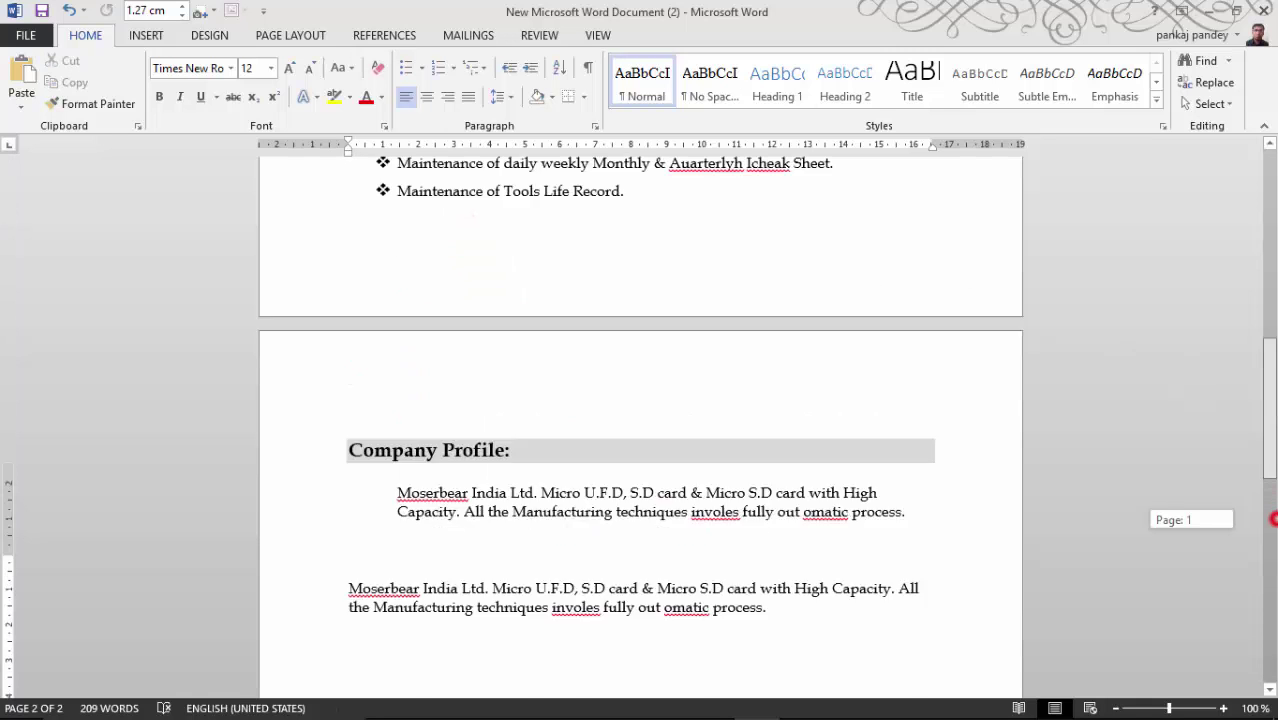
{"action": "scroll", "coordinate": [1268, 520], "scroll_direction": "up", "scroll_amount": 5}
{"action": "scroll", "coordinate": [1268, 520], "scroll_direction": "up", "scroll_amount": 1}
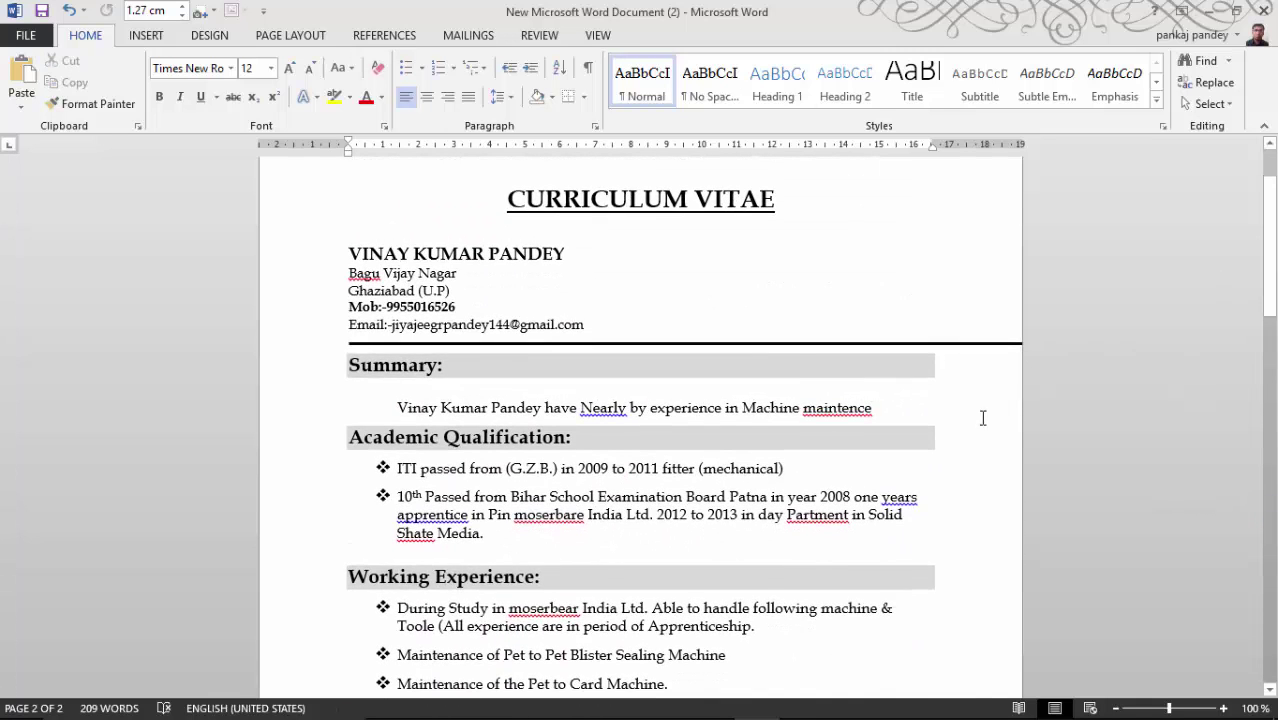
{"action": "left_click", "coordinate": [889, 410]}
{"action": "key", "text": "Return"}
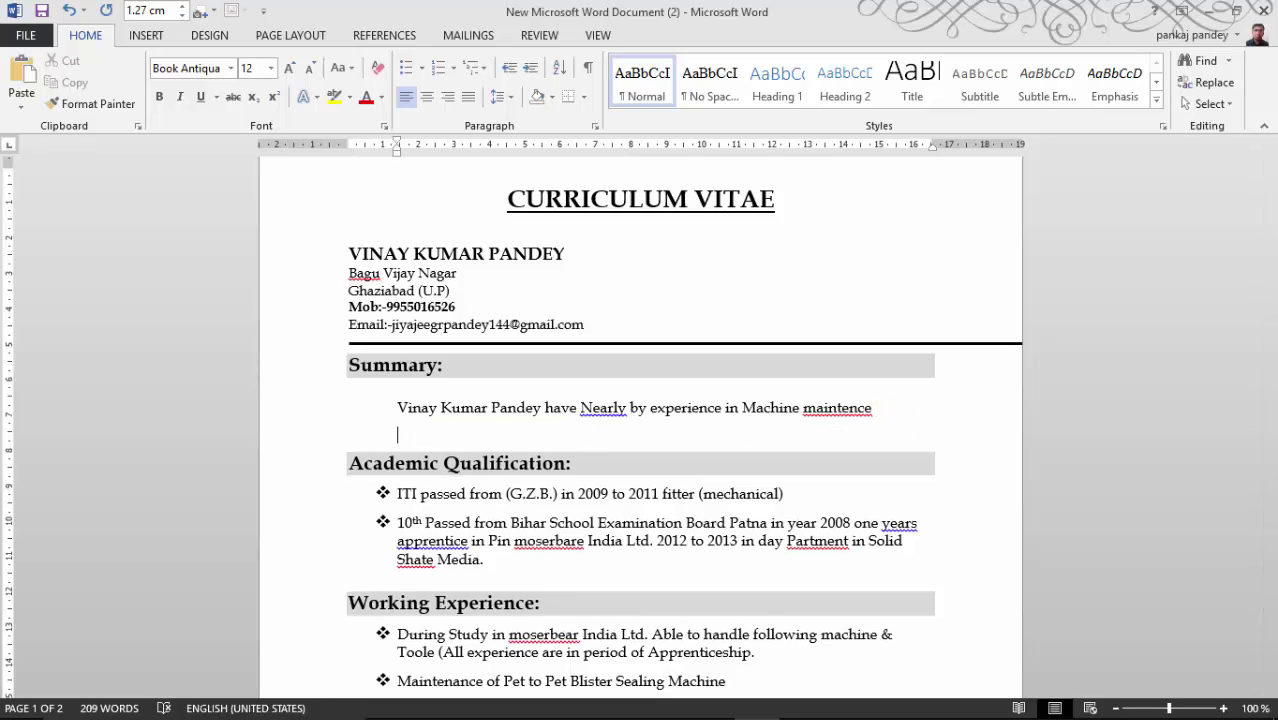
{"action": "right_click", "coordinate": [409, 430]}
{"action": "left_click", "coordinate": [449, 513]}
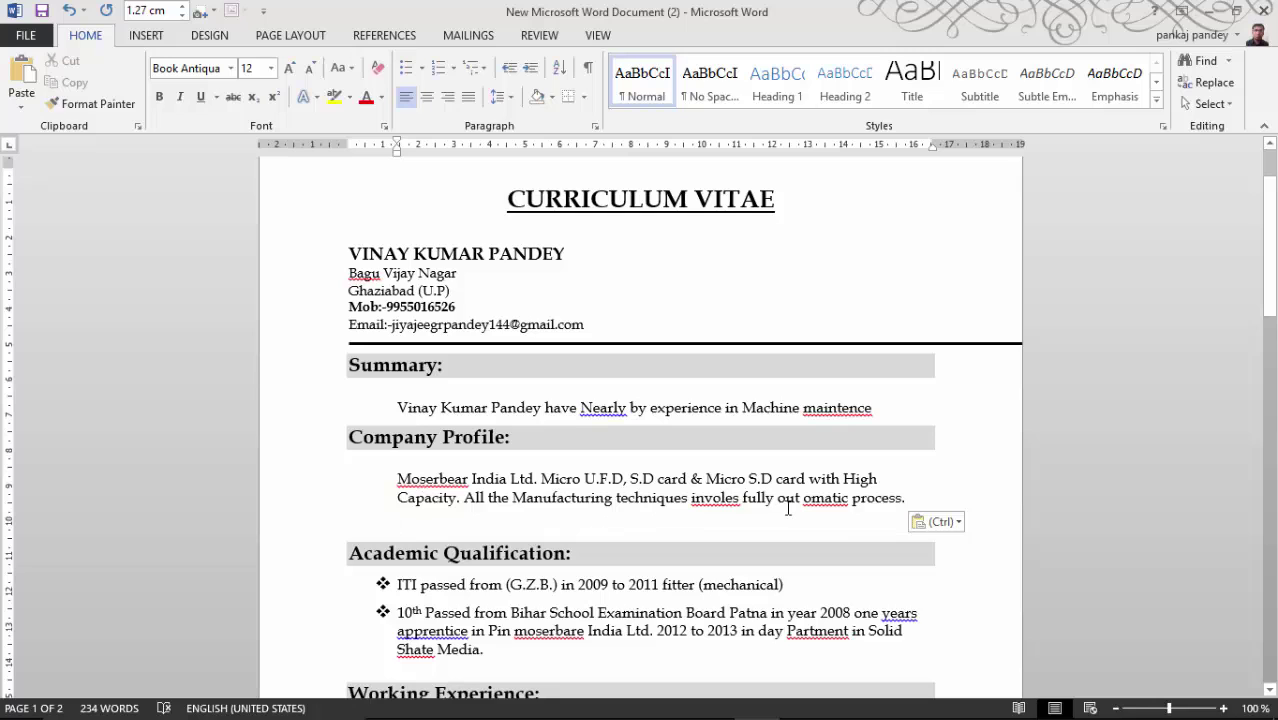
{"action": "scroll", "coordinate": [788, 508], "scroll_direction": "down", "scroll_amount": 5}
{"action": "scroll", "coordinate": [788, 508], "scroll_direction": "down", "scroll_amount": 10}
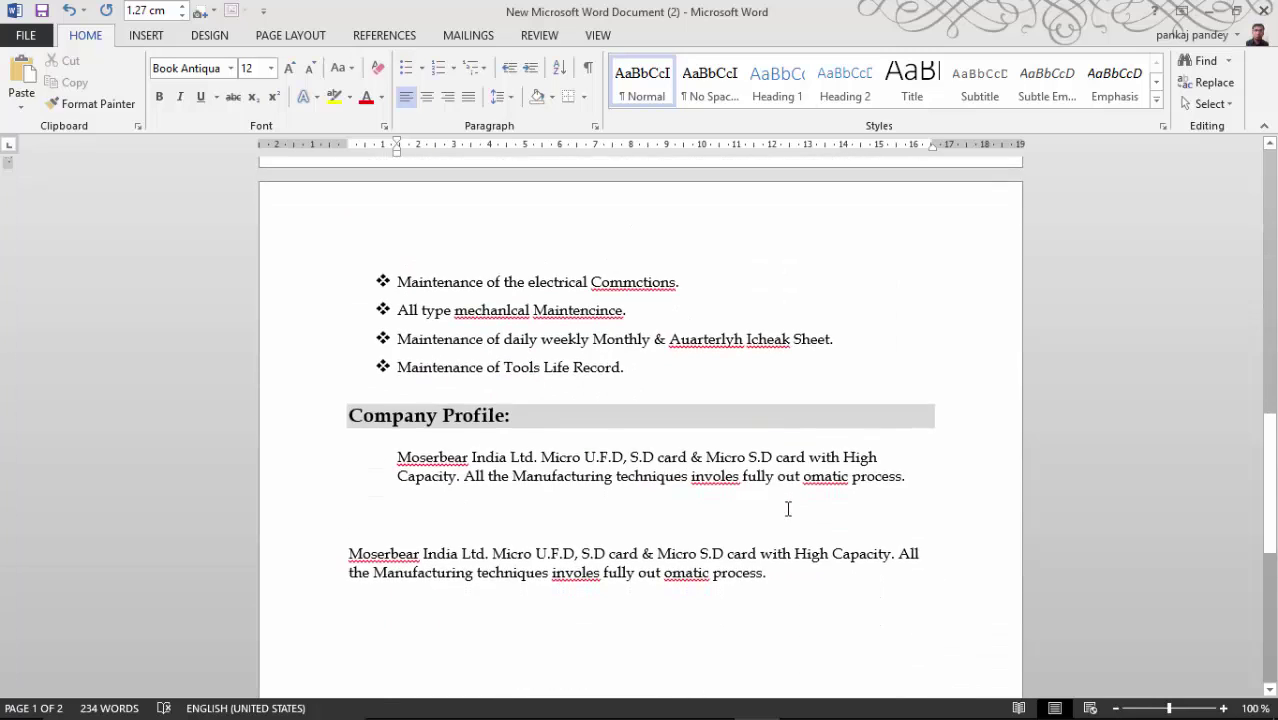
{"action": "scroll", "coordinate": [494, 348], "scroll_direction": "down", "scroll_amount": 6}
{"action": "scroll", "coordinate": [547, 333], "scroll_direction": "up", "scroll_amount": 5}
{"action": "scroll", "coordinate": [547, 333], "scroll_direction": "up", "scroll_amount": 5}
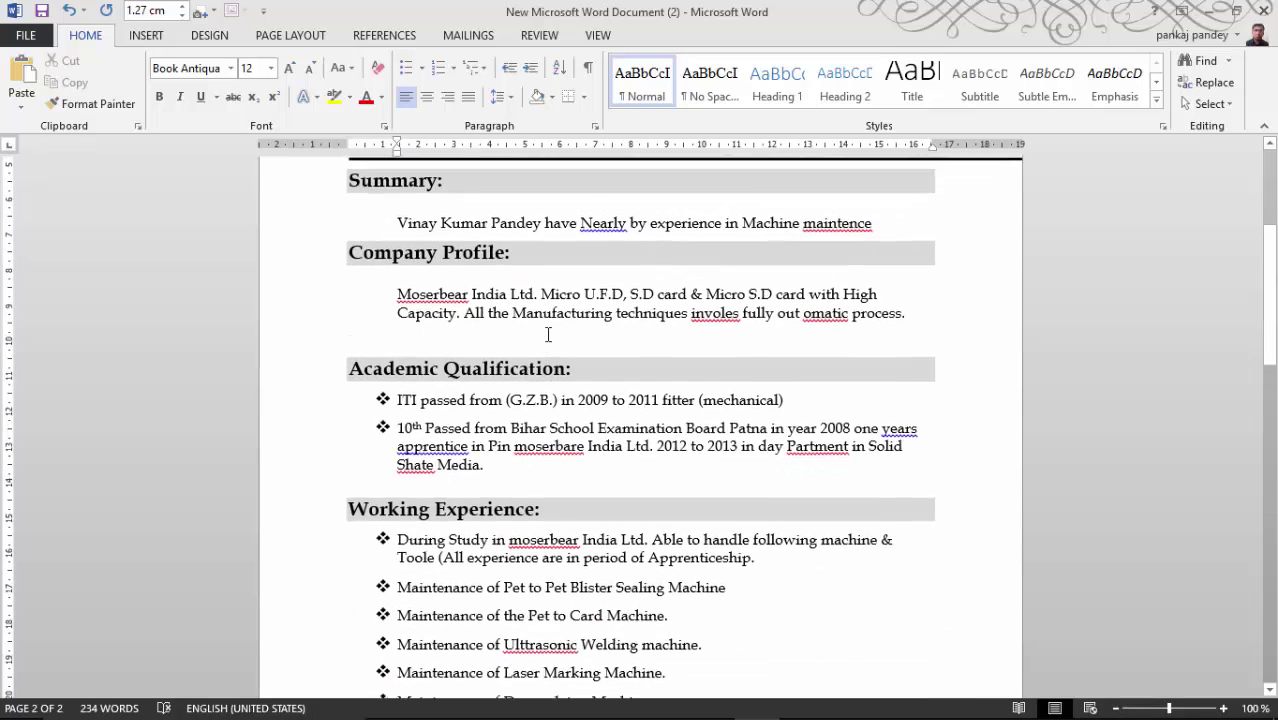
{"action": "scroll", "coordinate": [548, 335], "scroll_direction": "up", "scroll_amount": 3}
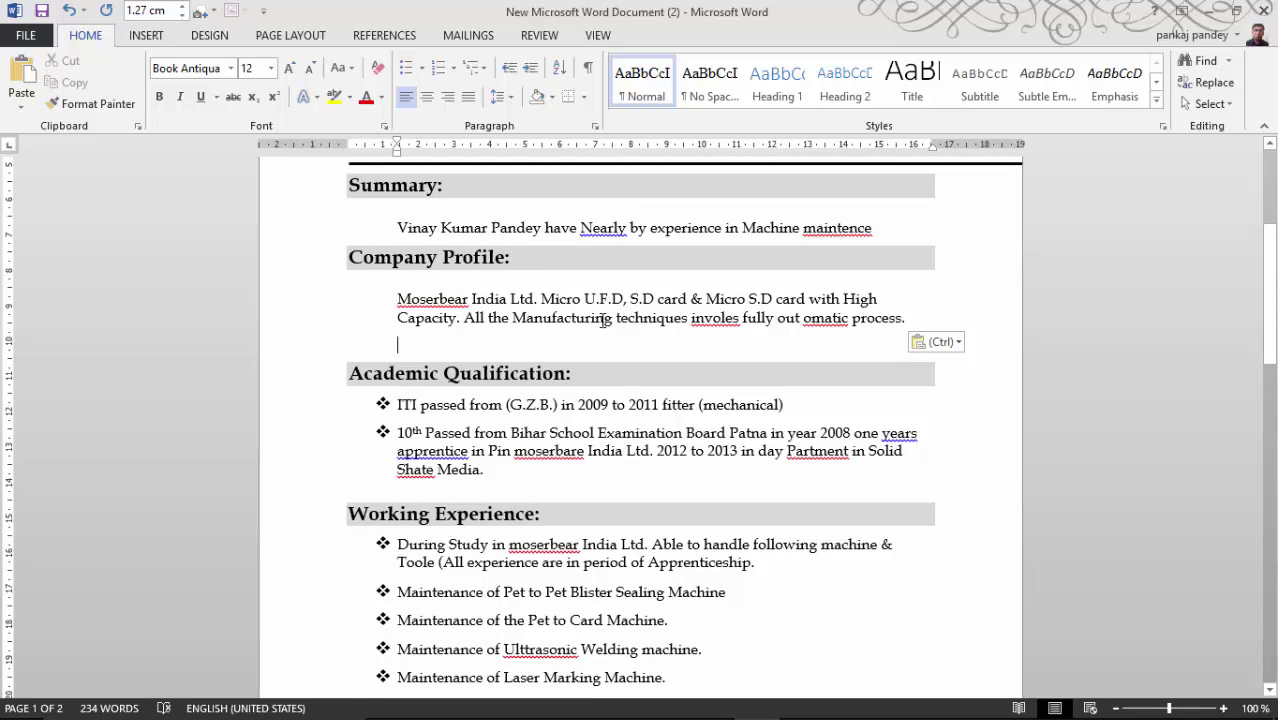
{"action": "scroll", "coordinate": [884, 374], "scroll_direction": "down", "scroll_amount": 10}
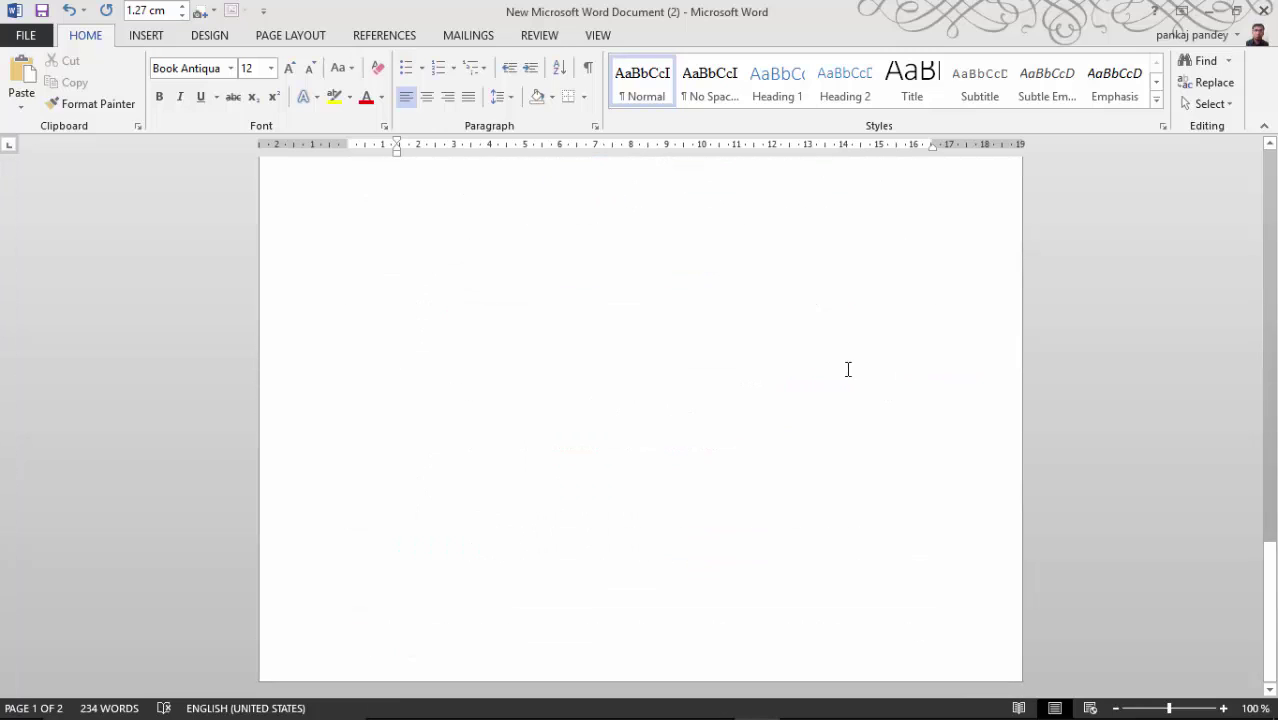
Add blank lines after the Moserbear paragraph and type 'CUT CTRL+X'
{"action": "left_click", "coordinate": [783, 448]}
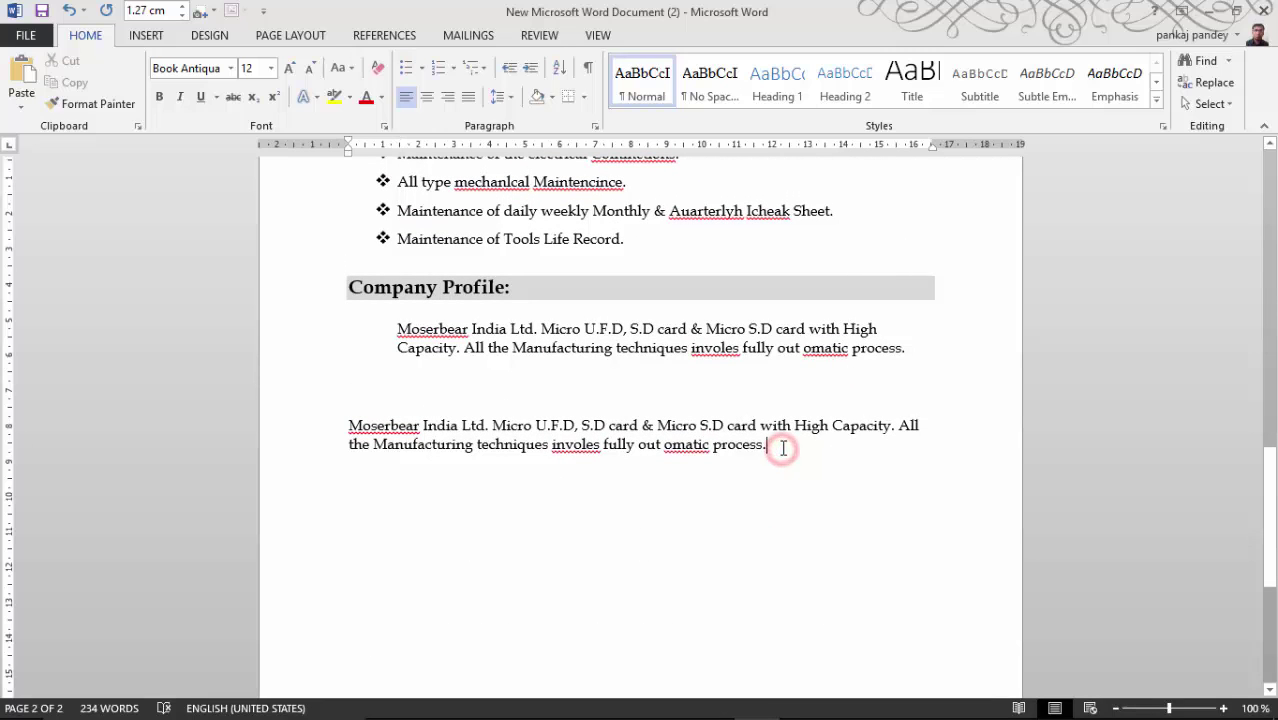
{"action": "key", "text": "Return"}
{"action": "key", "text": "Return"}
{"action": "key", "text": "Return"}
{"action": "key", "text": "Return"}
{"action": "key", "text": "Return"}
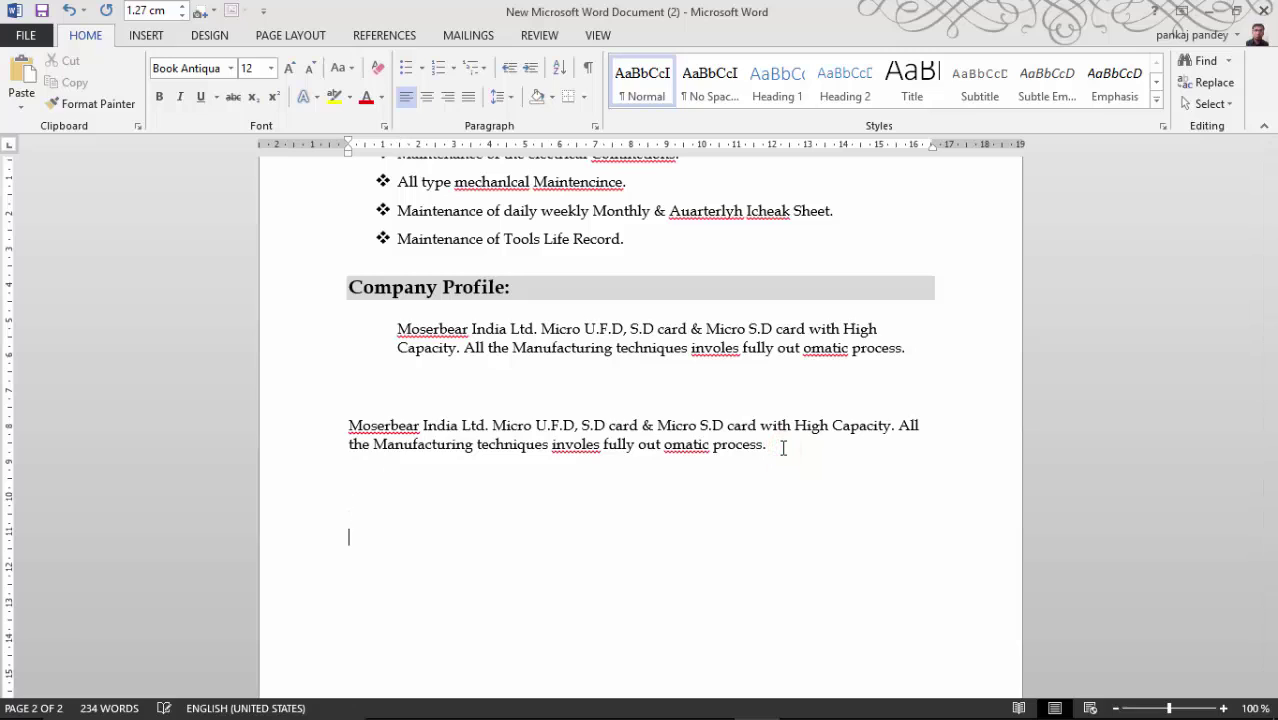
{"action": "key", "text": "Return"}
{"action": "type", "text": "cut"}
{"action": "key", "text": "BackSpace"}
{"action": "key", "text": "BackSpace"}
{"action": "key", "text": "BackSpace"}
{"action": "key", "text": "BackSpace"}
{"action": "type", "text": "CUT  "}
{"action": "type", "text": "CR"}
{"action": "key", "text": "BackSpace"}
{"action": "type", "text": "TRL+"}
{"action": "type", "text": "X"}
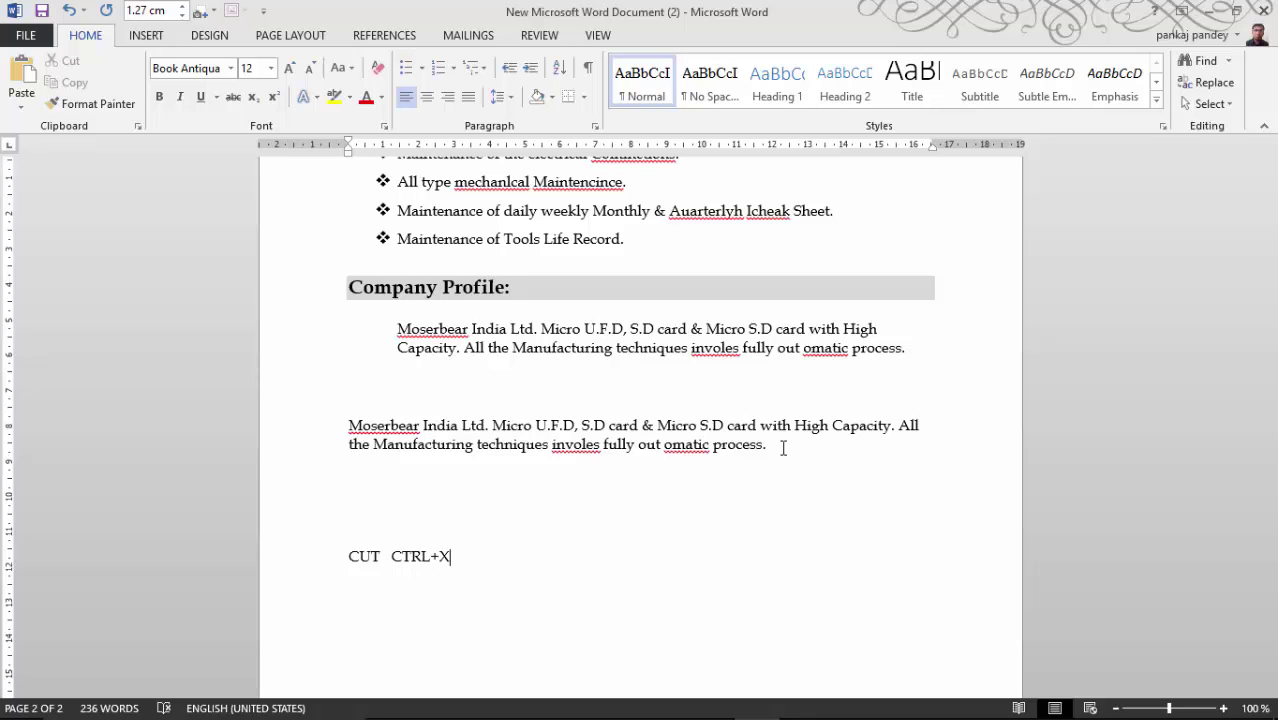
Type the lines 'PASTE CTRL+V' and 'COPY CTRL+C' below it
{"action": "key", "text": "Return"}
{"action": "type", "text": "PASTE "}
{"action": "type", "text": "C"}
{"action": "type", "text": "TRL"}
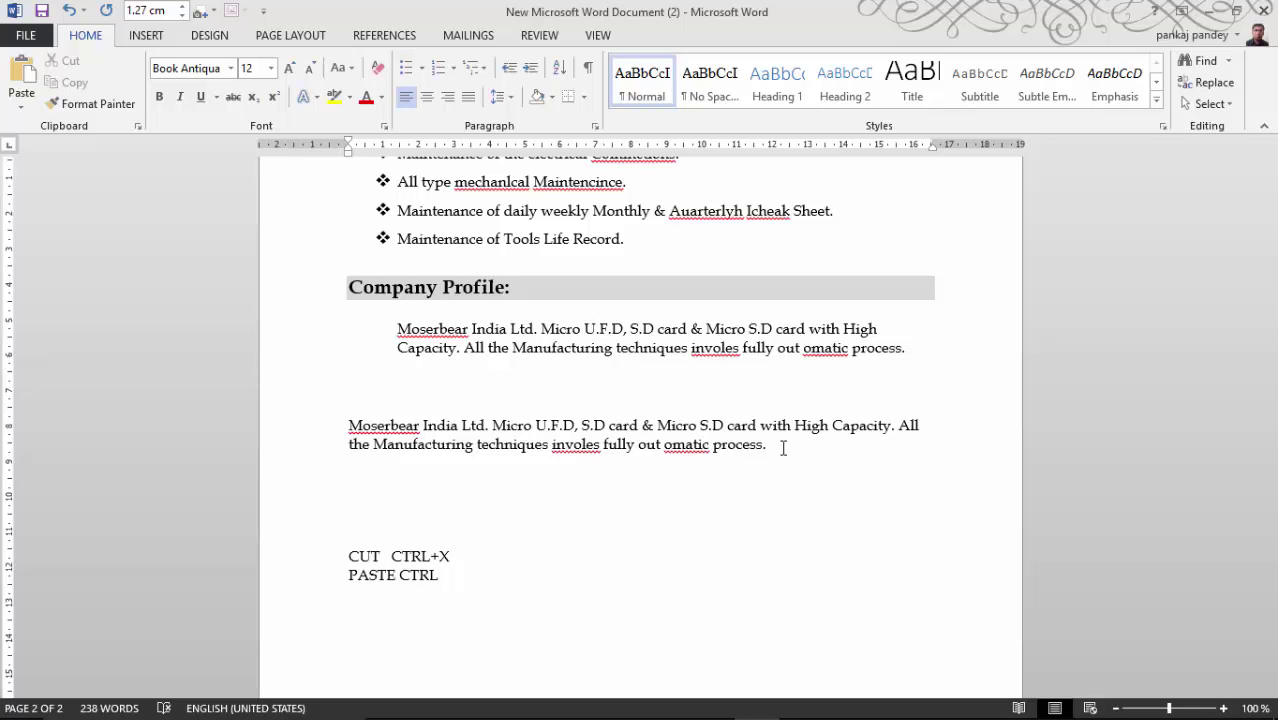
{"action": "type", "text": "+"}
{"action": "type", "text": "V "}
{"action": "type", "text": "C"}
{"action": "key", "text": "BackSpace"}
{"action": "type", "text": "CO"}
{"action": "key", "text": "BackSpace"}
{"action": "type", "text": "PY "}
{"action": "type", "text": "CTRL"}
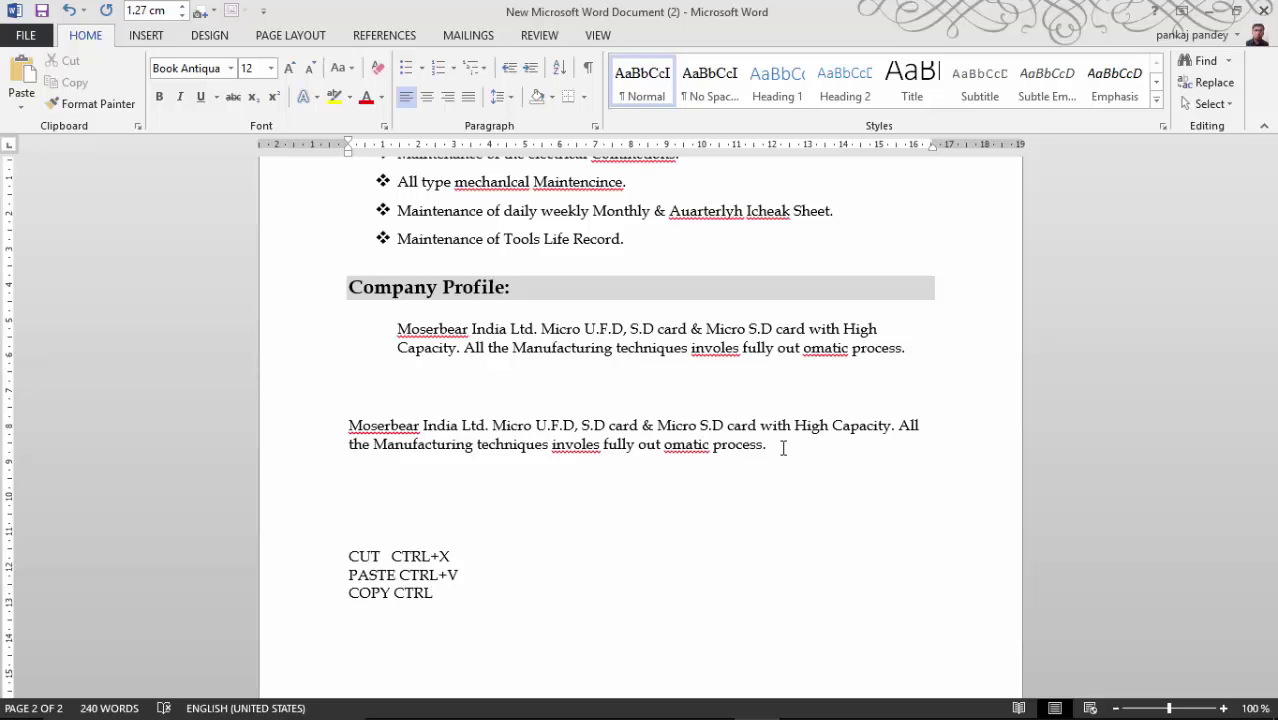
{"action": "type", "text": "+"}
{"action": "type", "text": "C"}
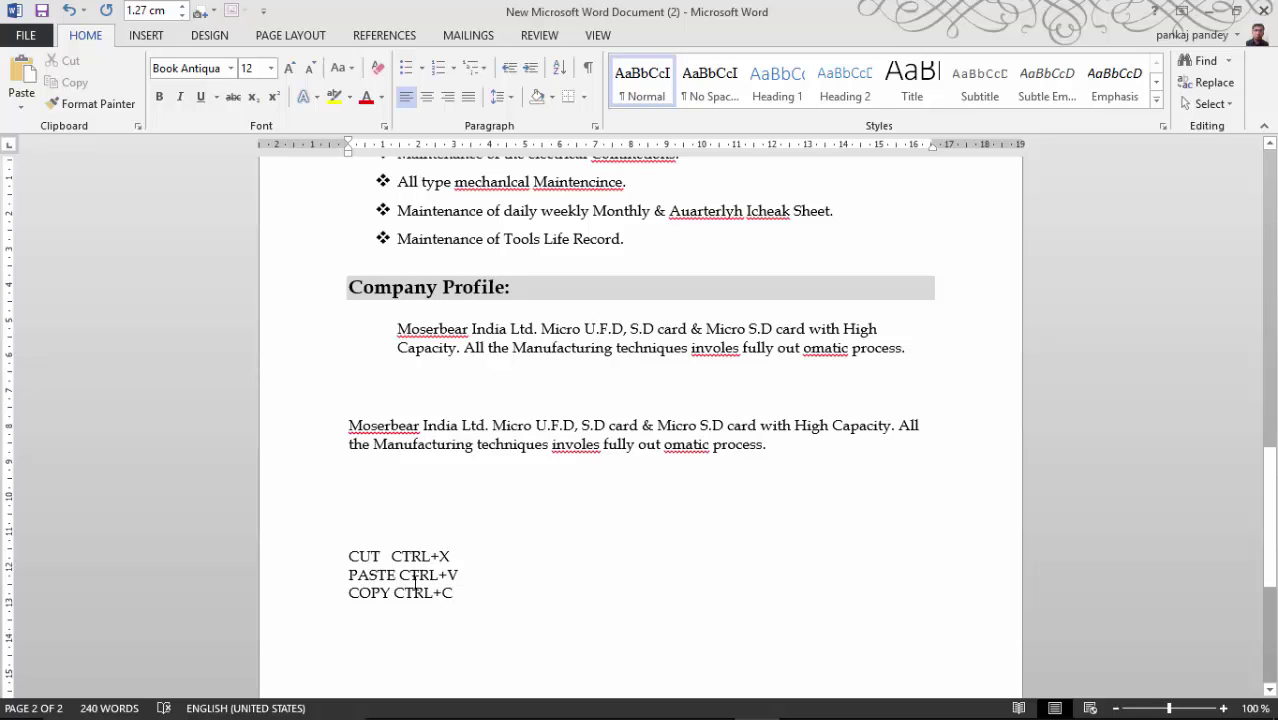
Paste the daily-weekly maintenance bullet on a new line below COPY CTRL+C
{"action": "left_click", "coordinate": [391, 557]}
{"action": "left_click", "coordinate": [472, 604]}
{"action": "key", "text": "Return"}
{"action": "key", "text": "Return"}
{"action": "key", "text": "Return"}
{"action": "key", "text": "Return"}
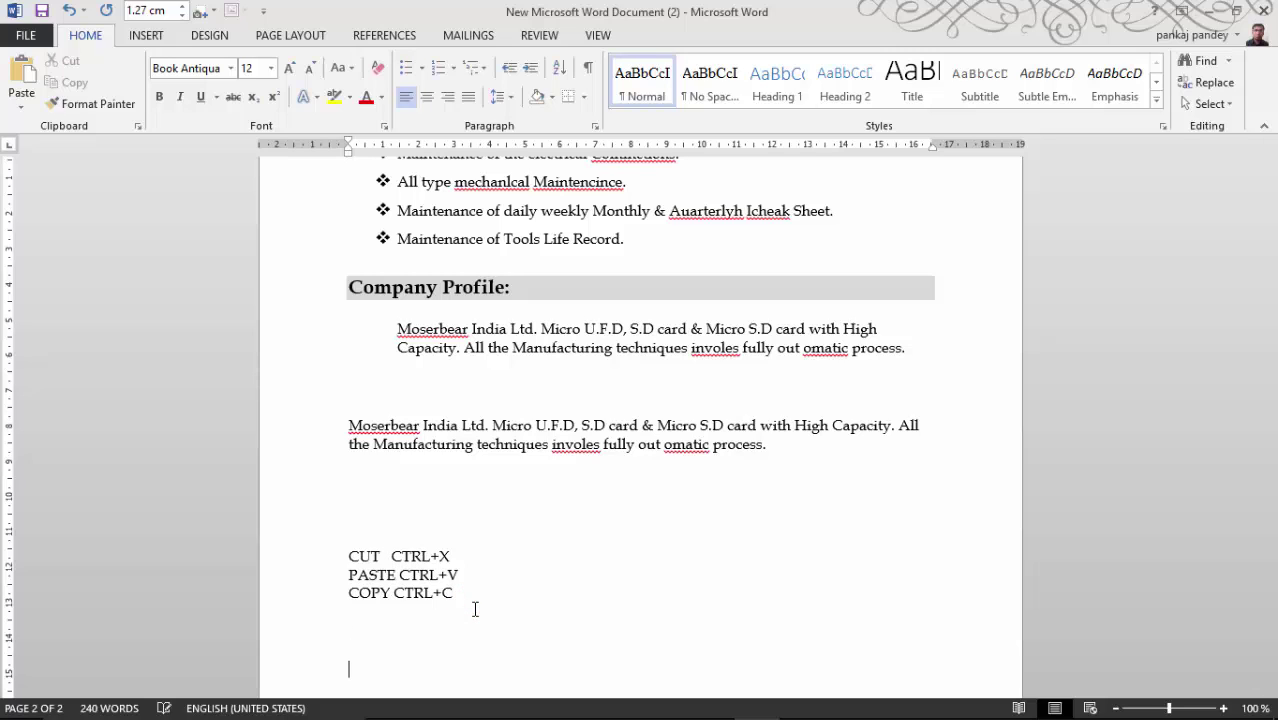
{"action": "left_click", "coordinate": [374, 209]}
{"action": "left_click_drag", "start_coordinate": [432, 210], "coordinate": [843, 211]}
{"action": "key", "text": "ctrl+c"}
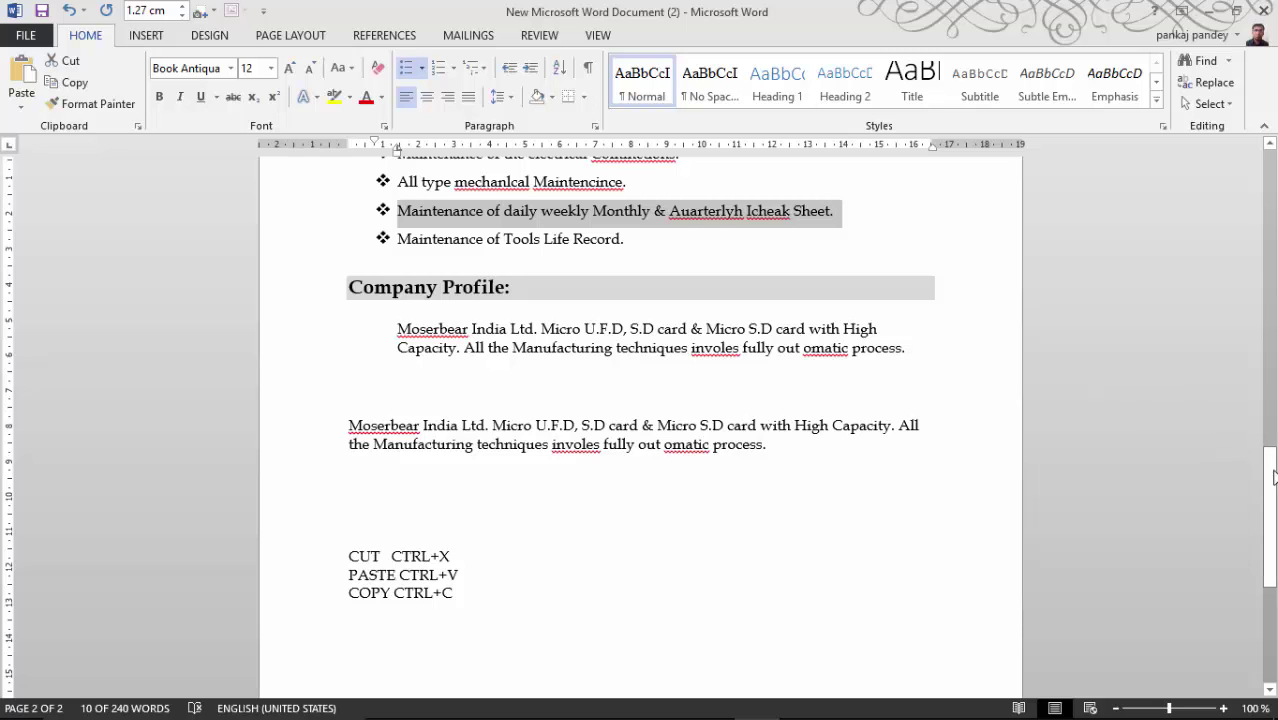
{"action": "left_click_drag", "start_coordinate": [1268, 466], "coordinate": [1268, 484]}
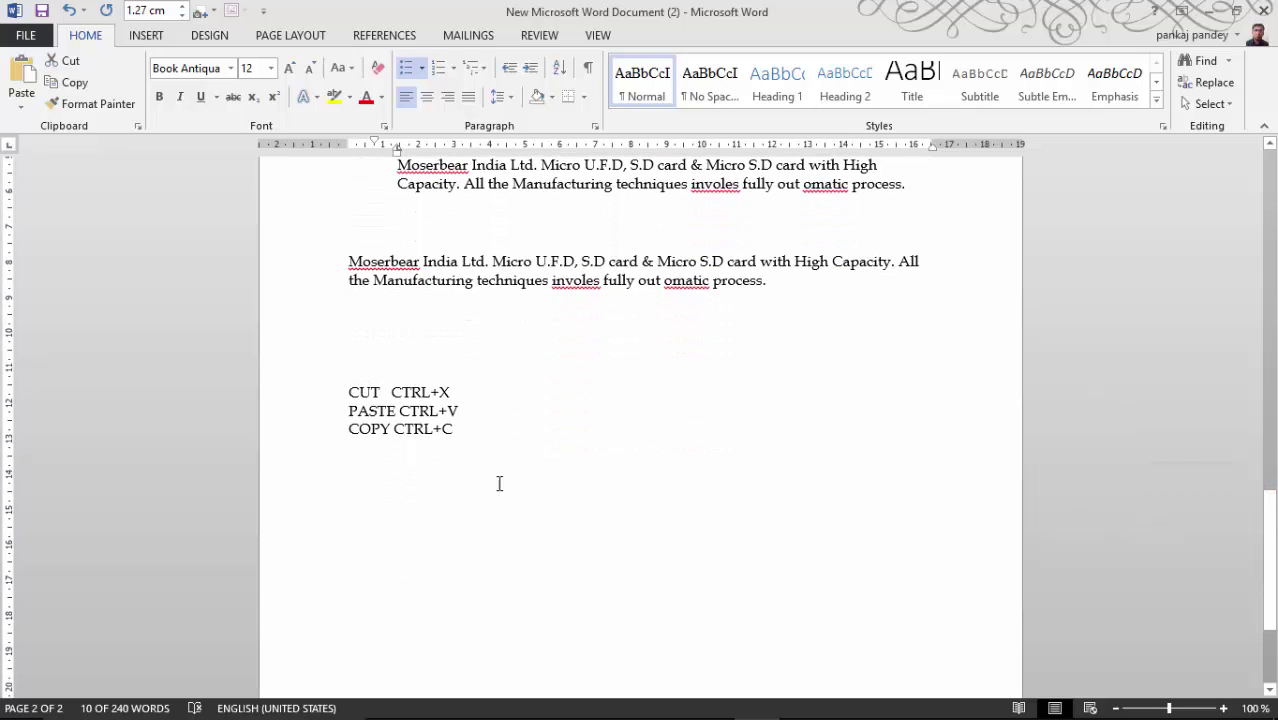
{"action": "left_click", "coordinate": [413, 467]}
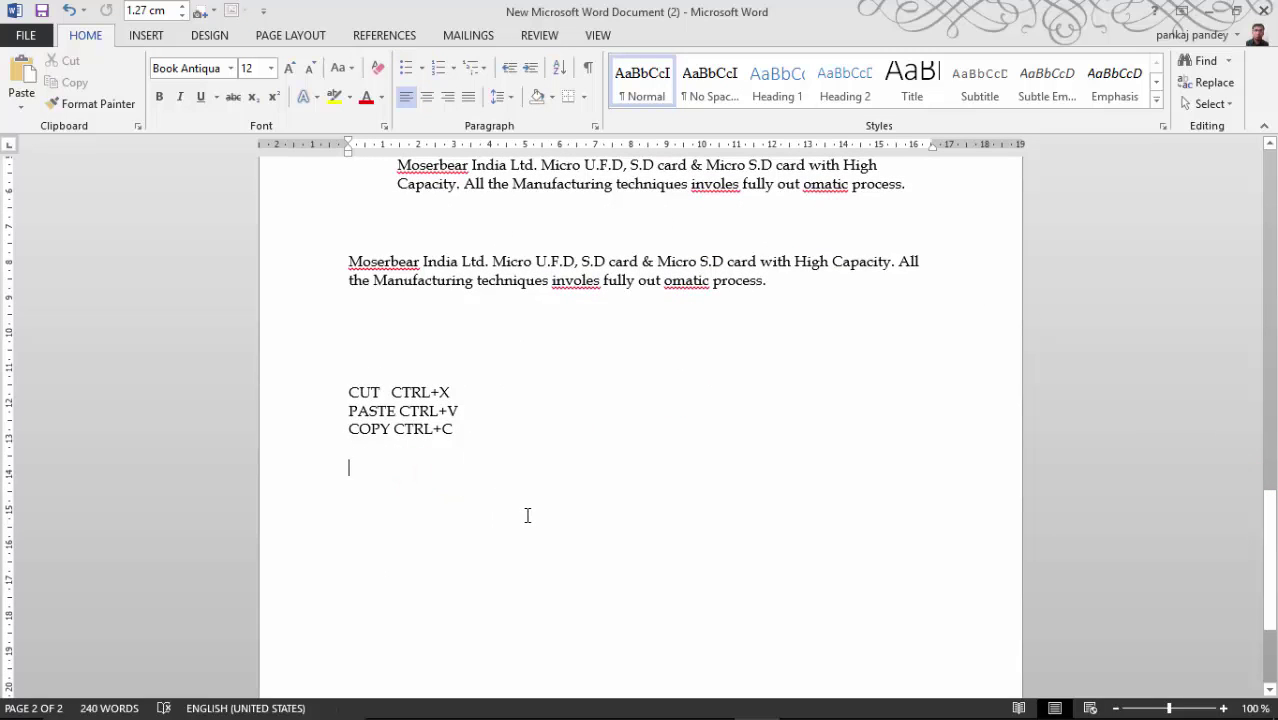
{"action": "key", "text": "ctrl+v"}
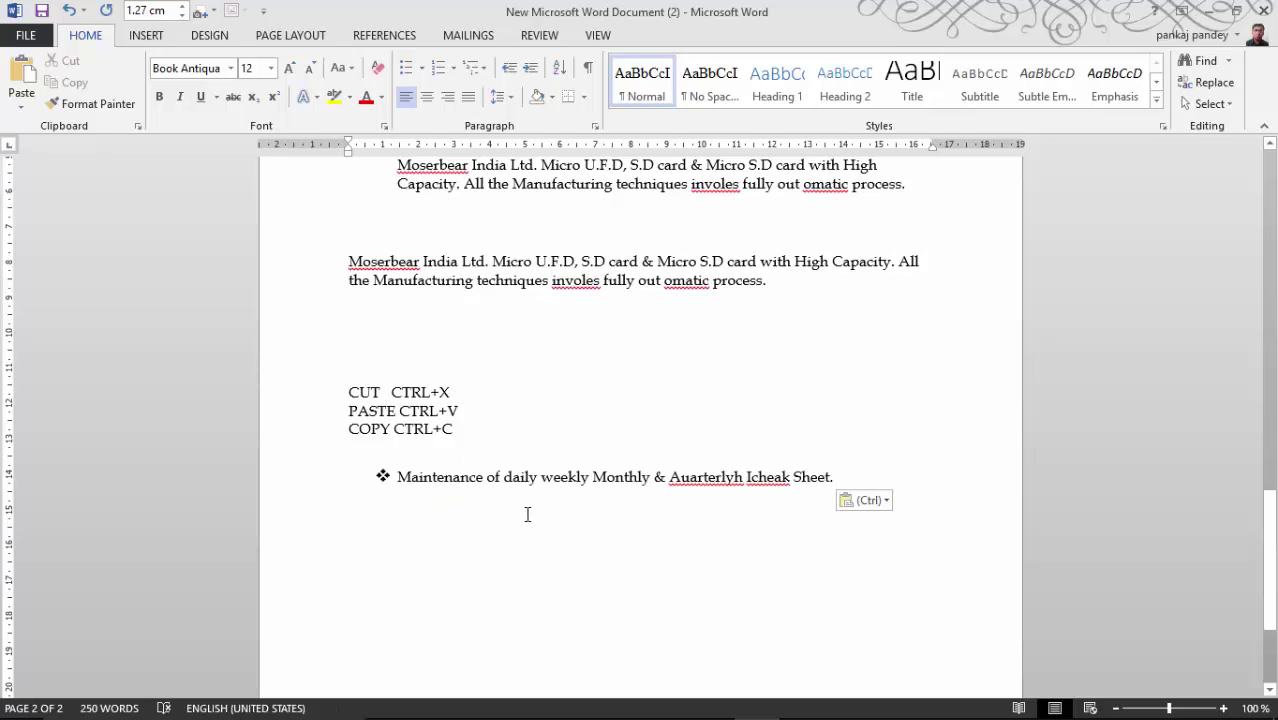
Copy the daily maintenance bullet again and paste a second copy on a new bullet below
{"action": "scroll", "coordinate": [527, 514], "scroll_direction": "up", "scroll_amount": 3}
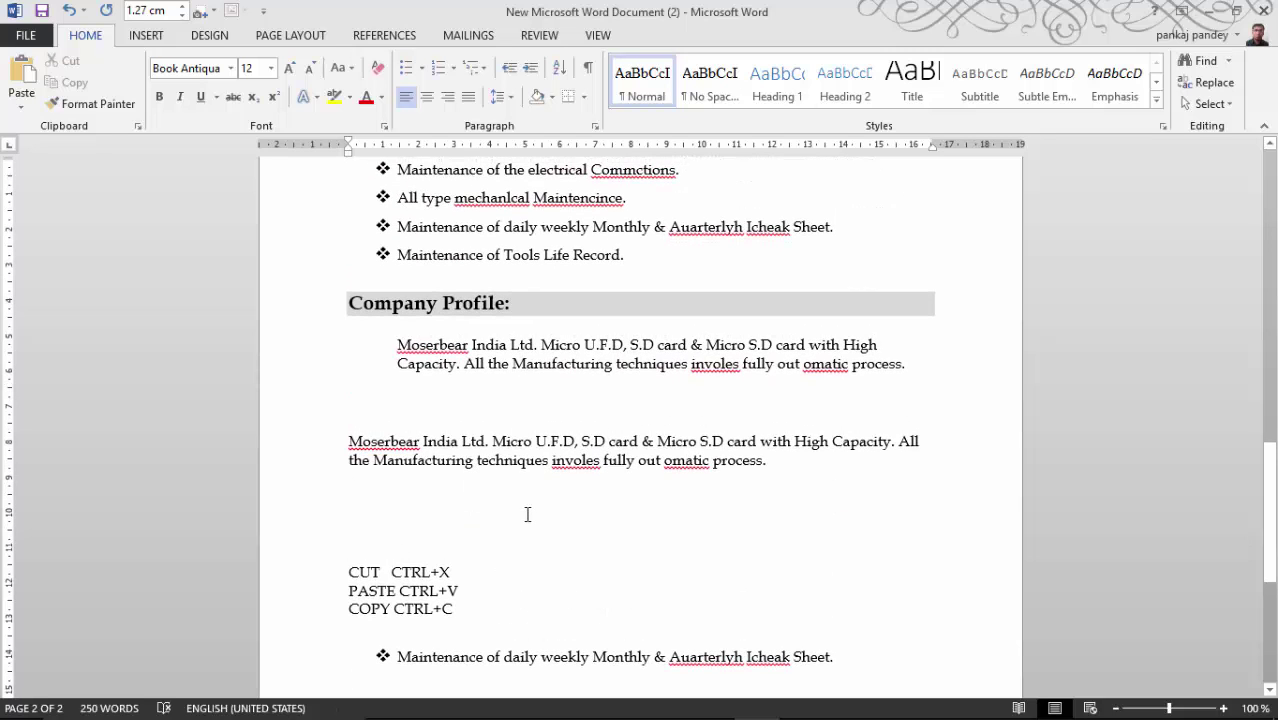
{"action": "left_click", "coordinate": [397, 227]}
{"action": "left_click_drag", "start_coordinate": [397, 227], "coordinate": [843, 231]}
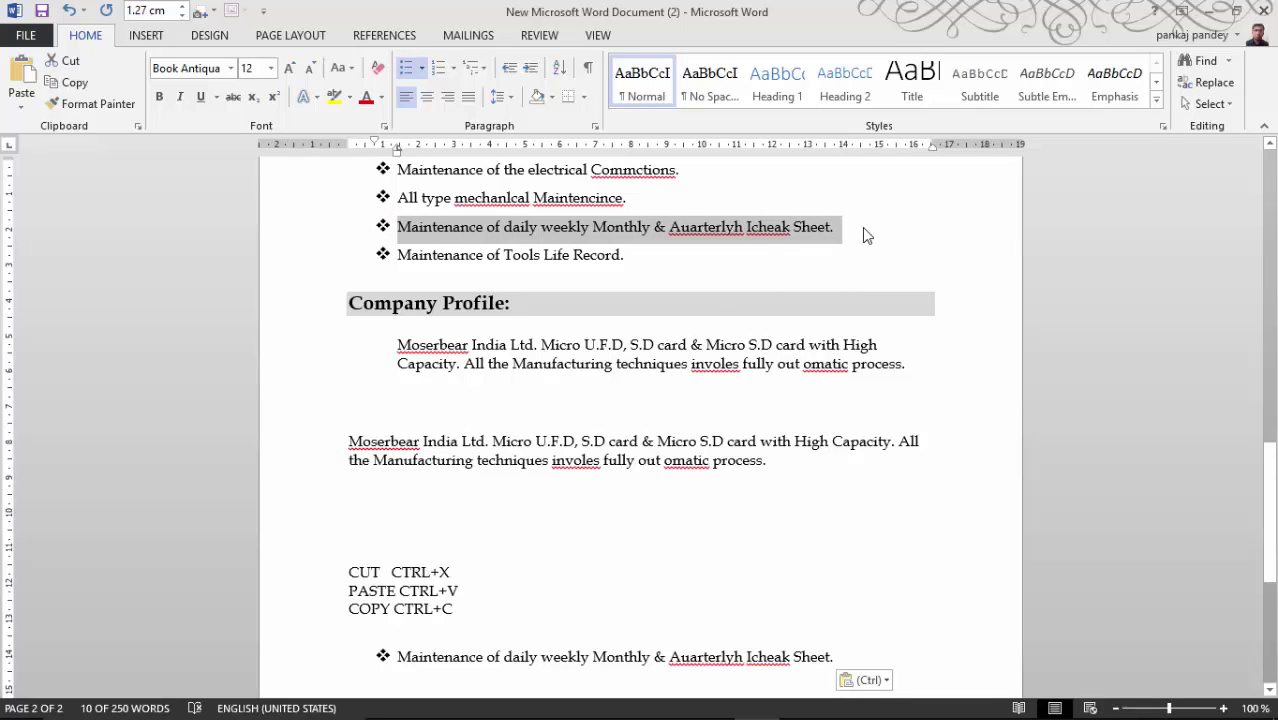
{"action": "key", "text": "ctrl+c"}
{"action": "scroll", "coordinate": [866, 235], "scroll_direction": "down", "scroll_amount": 3}
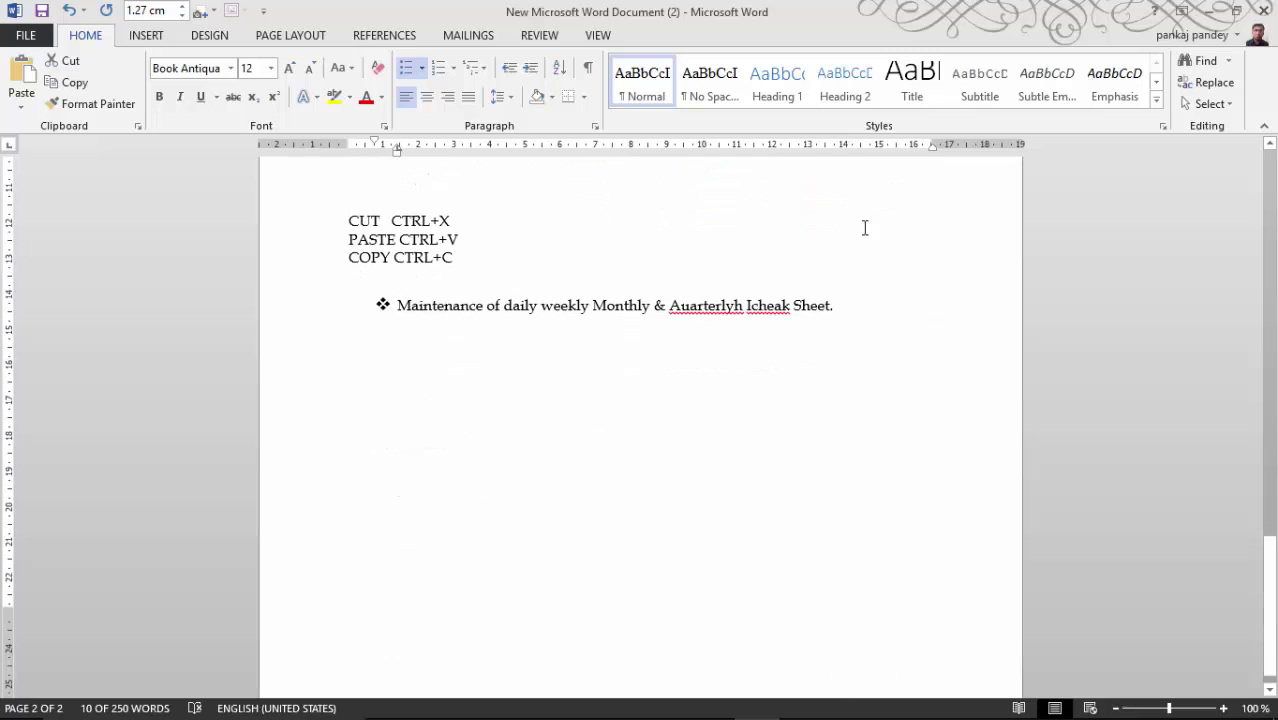
{"action": "left_click", "coordinate": [848, 304]}
{"action": "key", "text": "Return"}
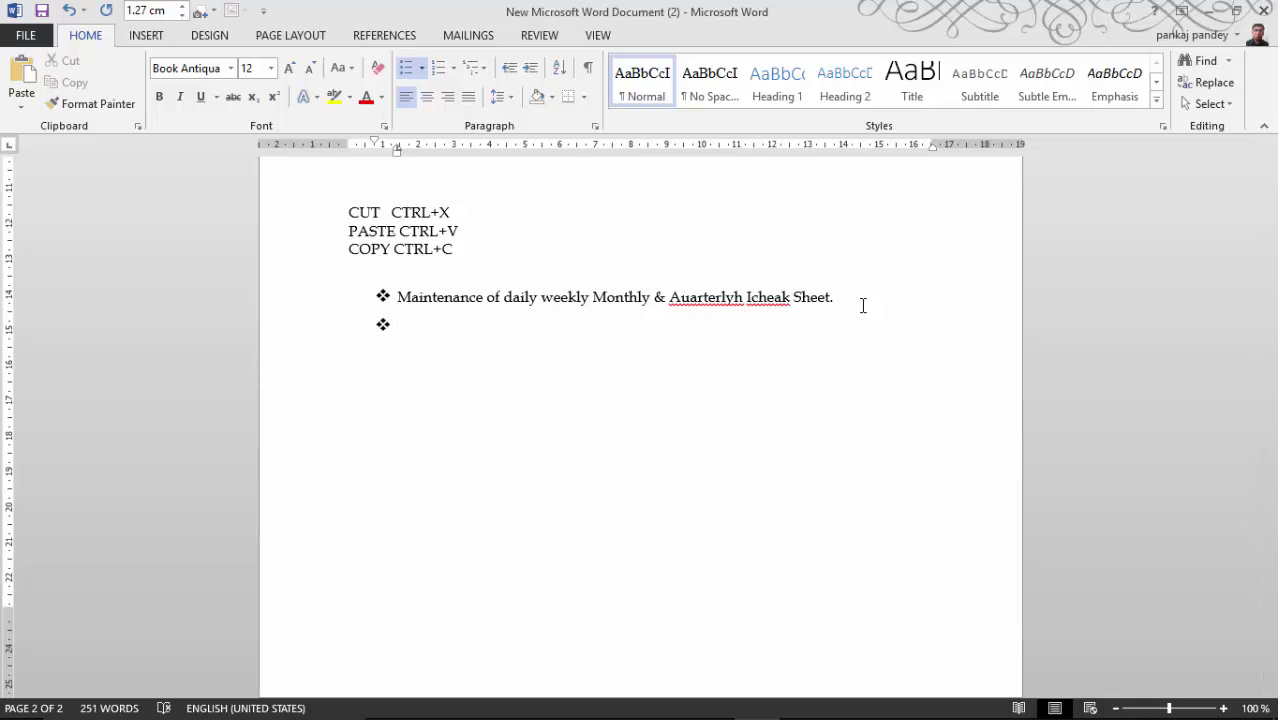
{"action": "key", "text": "ctrl+v"}
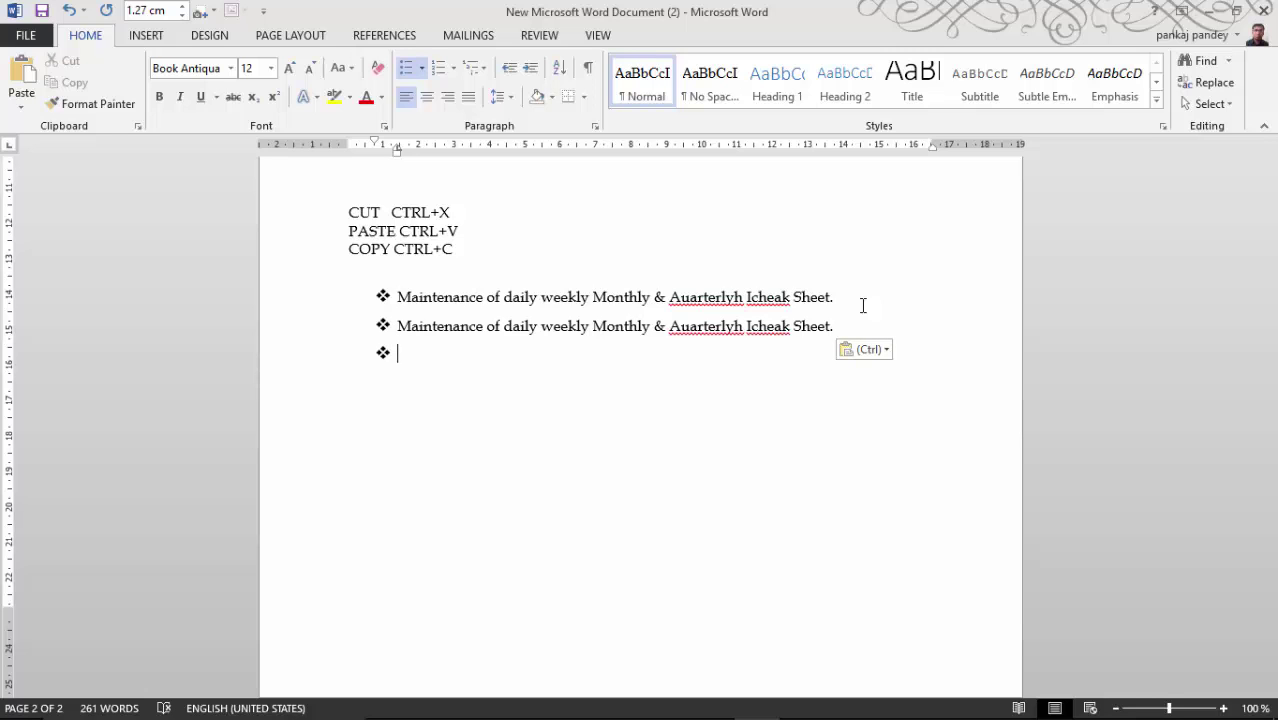
{"action": "scroll", "coordinate": [863, 305], "scroll_direction": "up", "scroll_amount": 3}
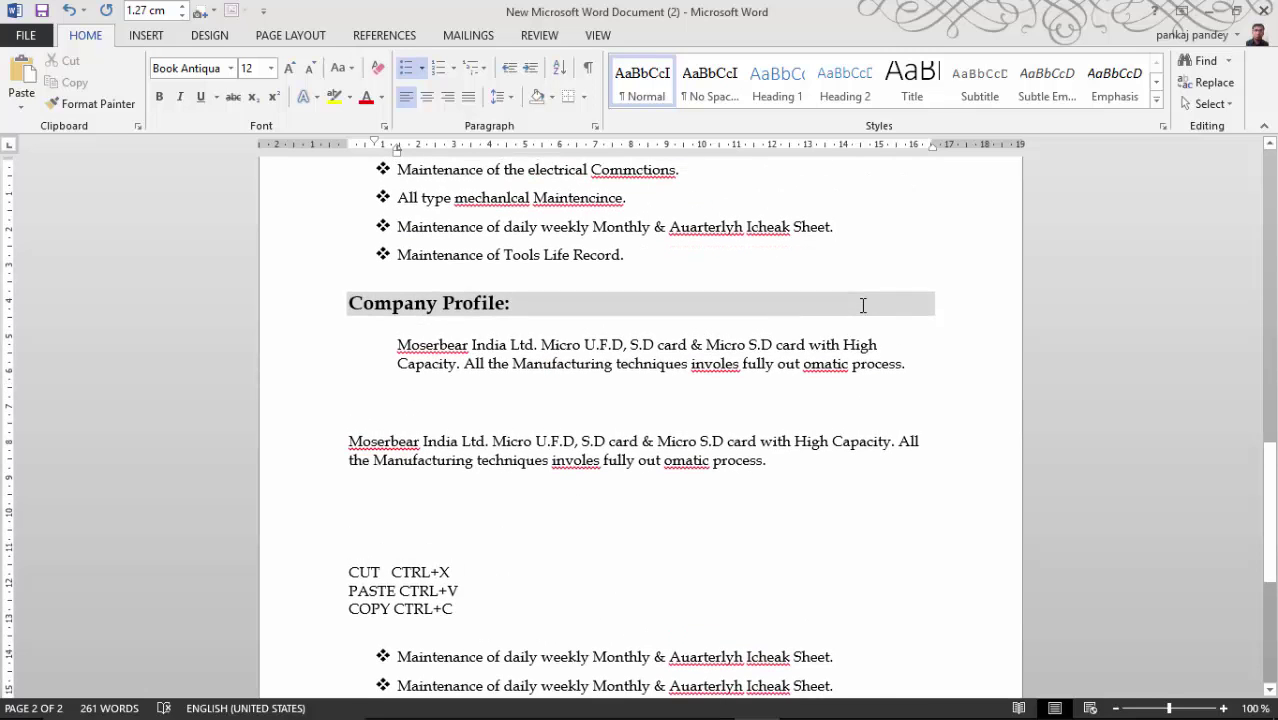
Cut 'Maintenance of Tools Life Record.' and paste it into the empty bullet at the end, removing the leftover bullet
{"action": "left_click", "coordinate": [368, 252]}
{"action": "left_click_drag", "start_coordinate": [403, 252], "coordinate": [632, 257]}
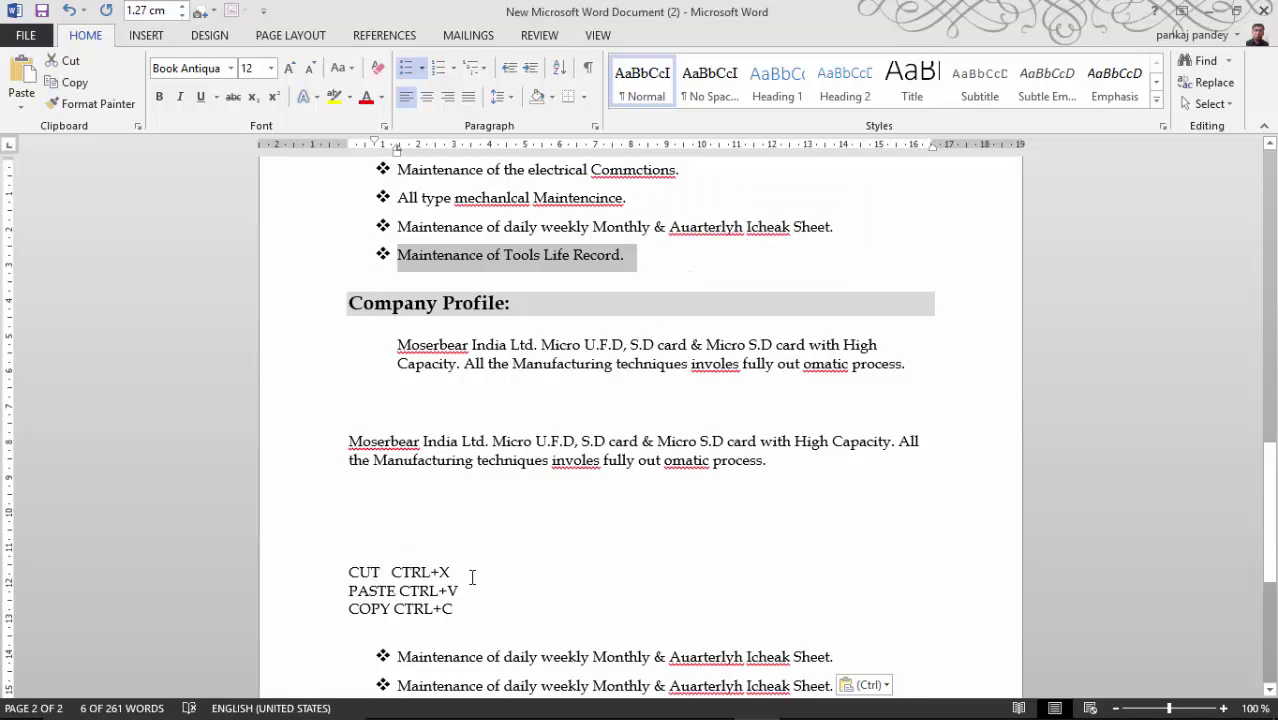
{"action": "key", "text": "ctrl+x"}
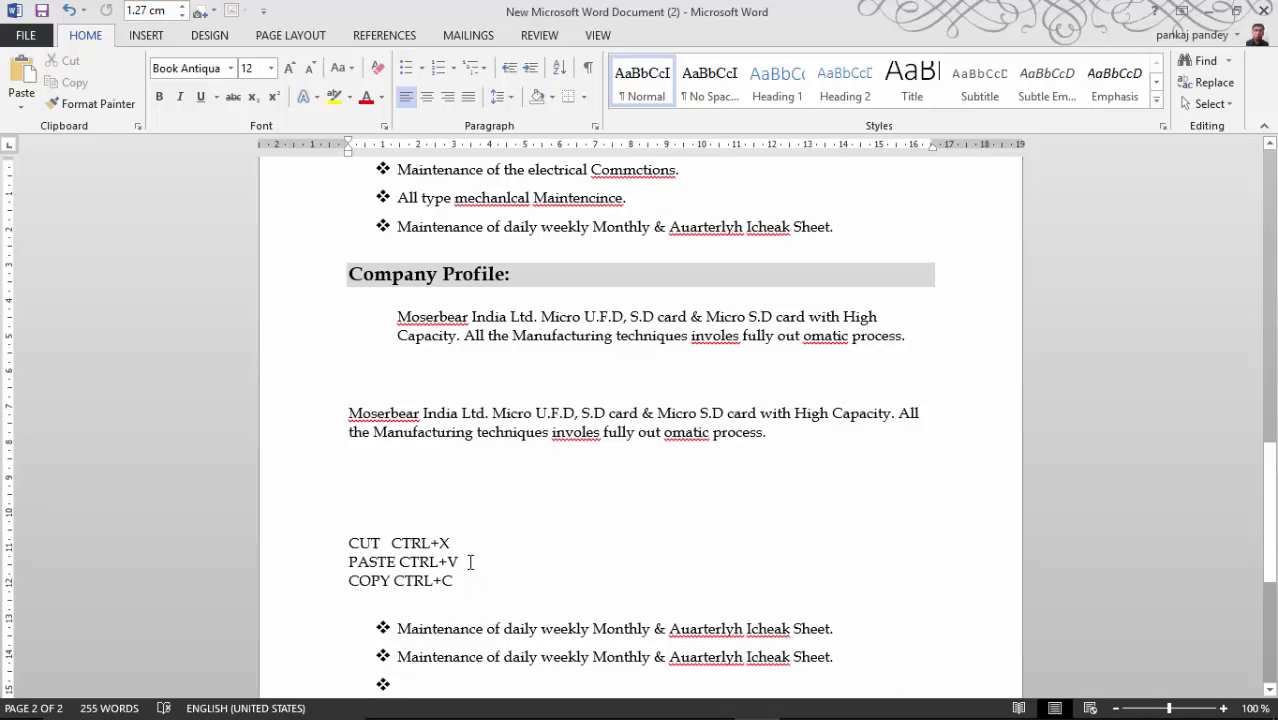
{"action": "scroll", "coordinate": [467, 558], "scroll_direction": "down", "scroll_amount": 3}
{"action": "left_click", "coordinate": [415, 511]}
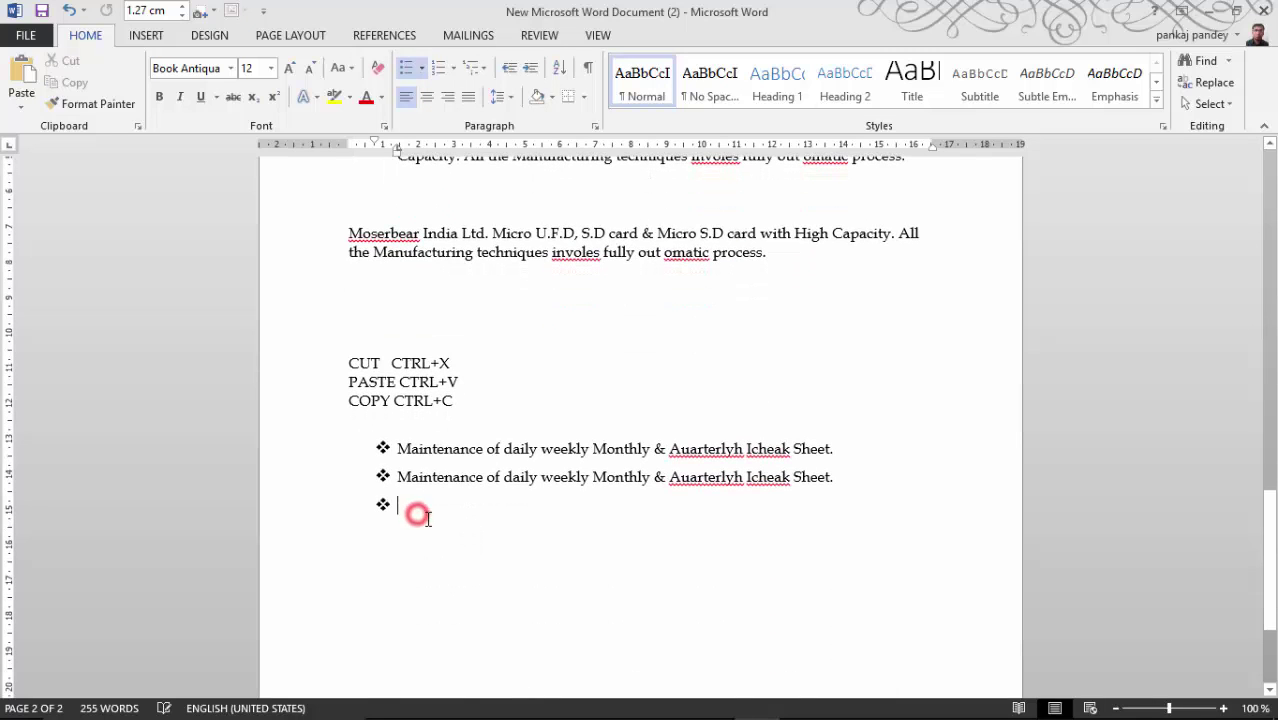
{"action": "key", "text": "ctrl+v"}
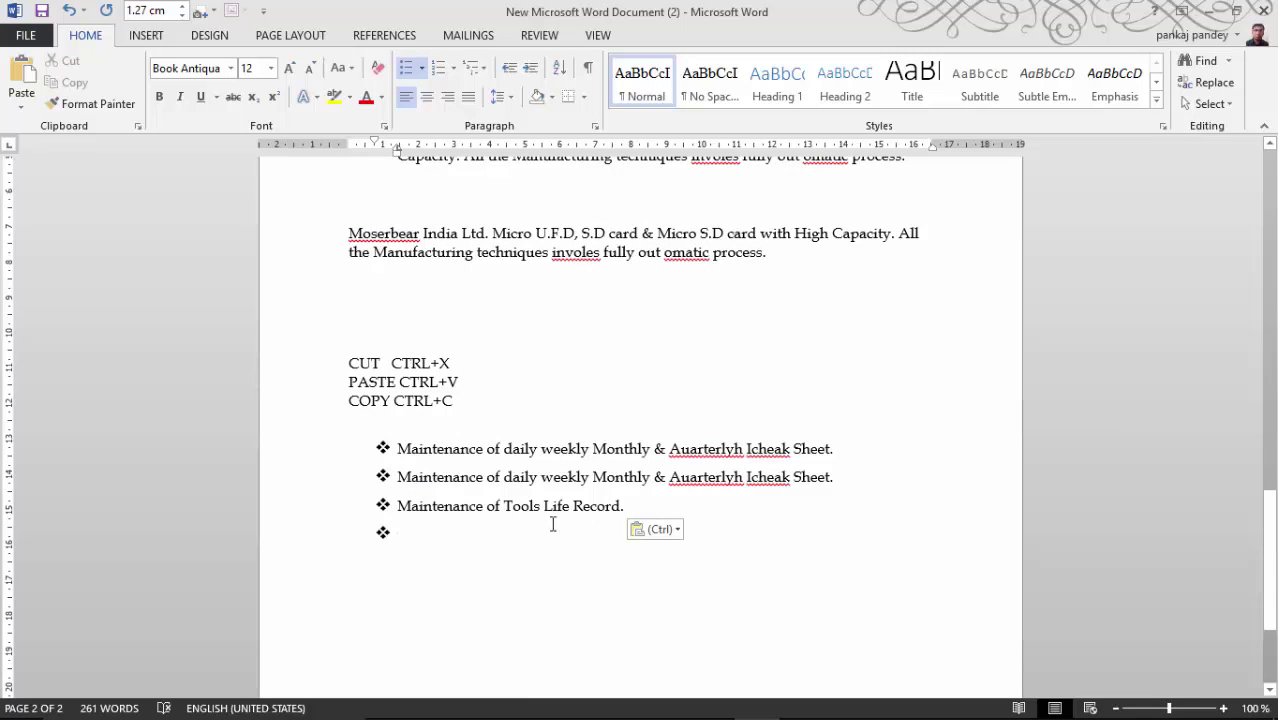
{"action": "key", "text": "BackSpace"}
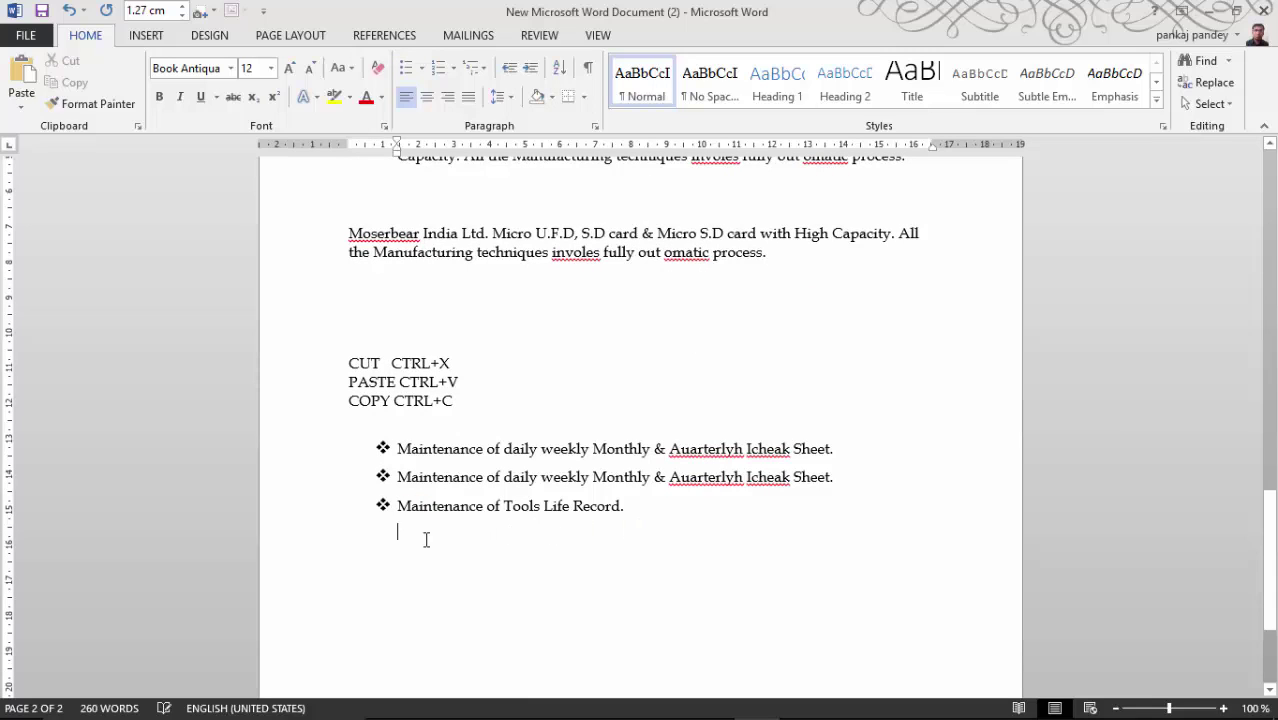